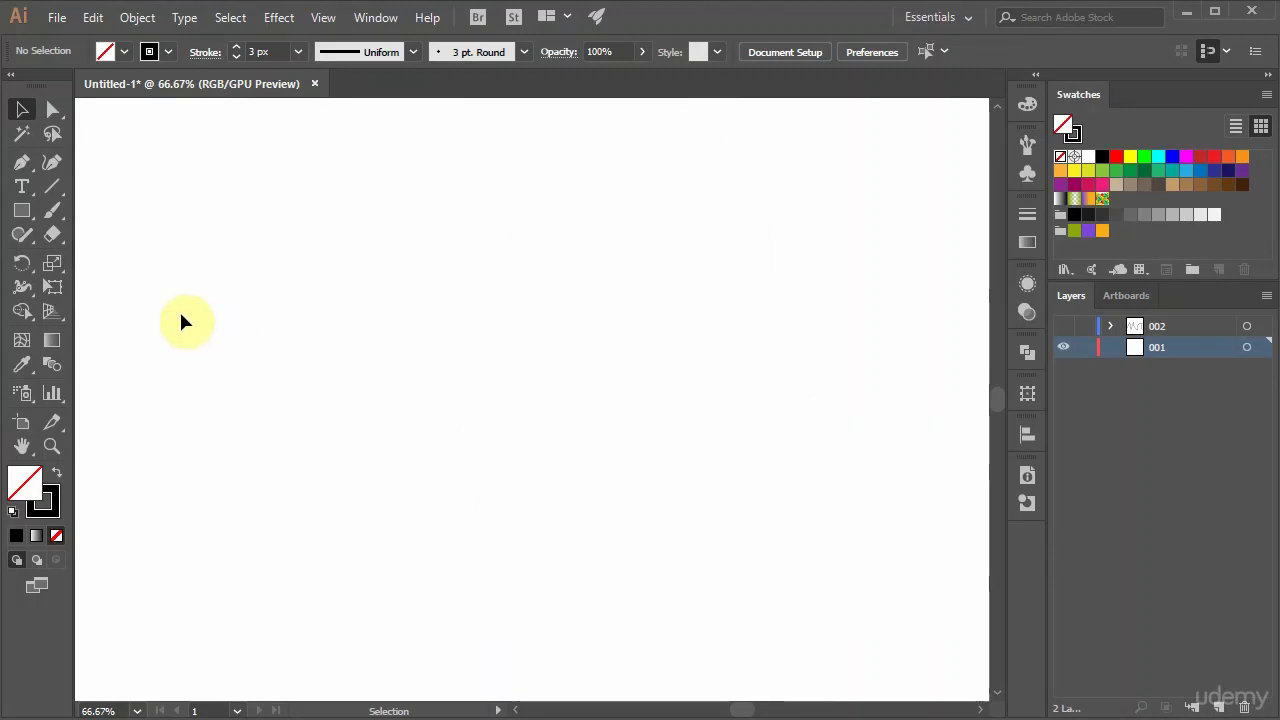
Draw a long wavy freehand path with two deep dips across the middle of the canvas using the Pencil tool.
click(20, 238)
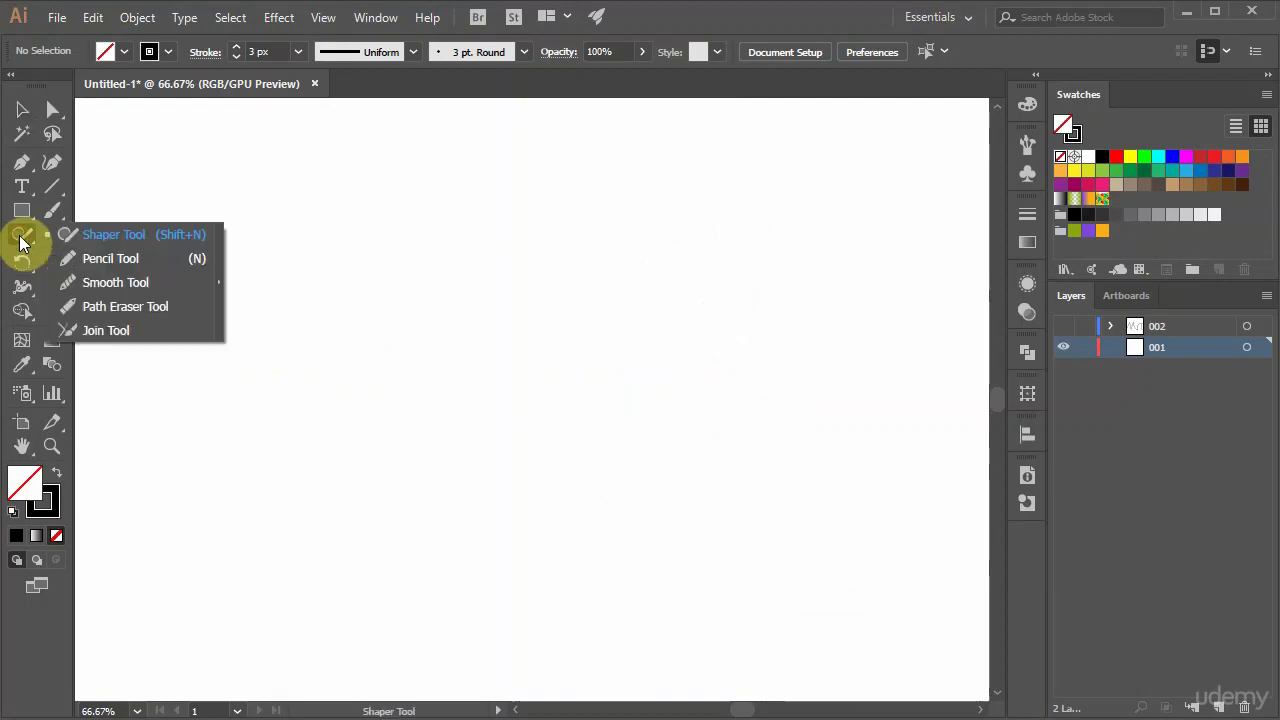
click(140, 258)
mouse_move(223, 308)
mouse_down()
mouse_move(243, 283)
mouse_move(372, 268)
mouse_move(382, 451)
mouse_move(496, 383)
mouse_move(533, 272)
mouse_move(611, 363)
mouse_move(728, 453)
mouse_move(763, 369)
mouse_up()
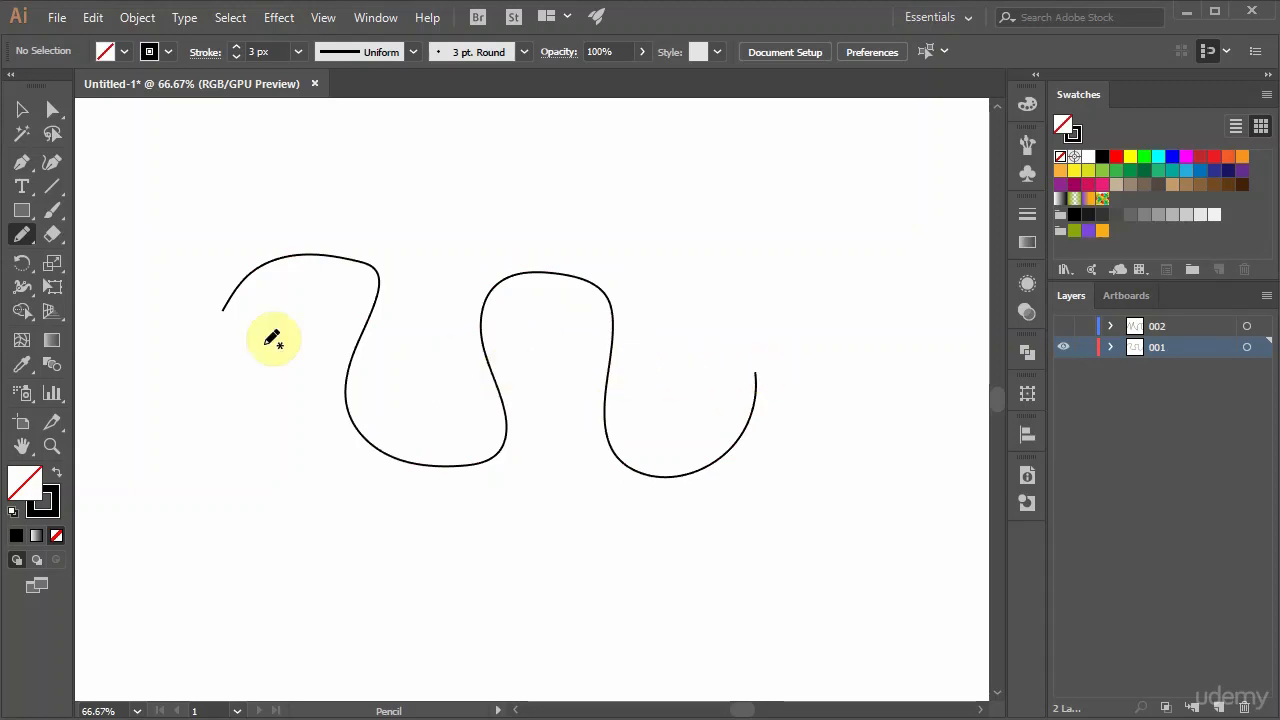
Set the Pencil tool's fidelity midway between Accurate and Smooth, with Fill new pencil strokes enabled.
double_click(21, 237)
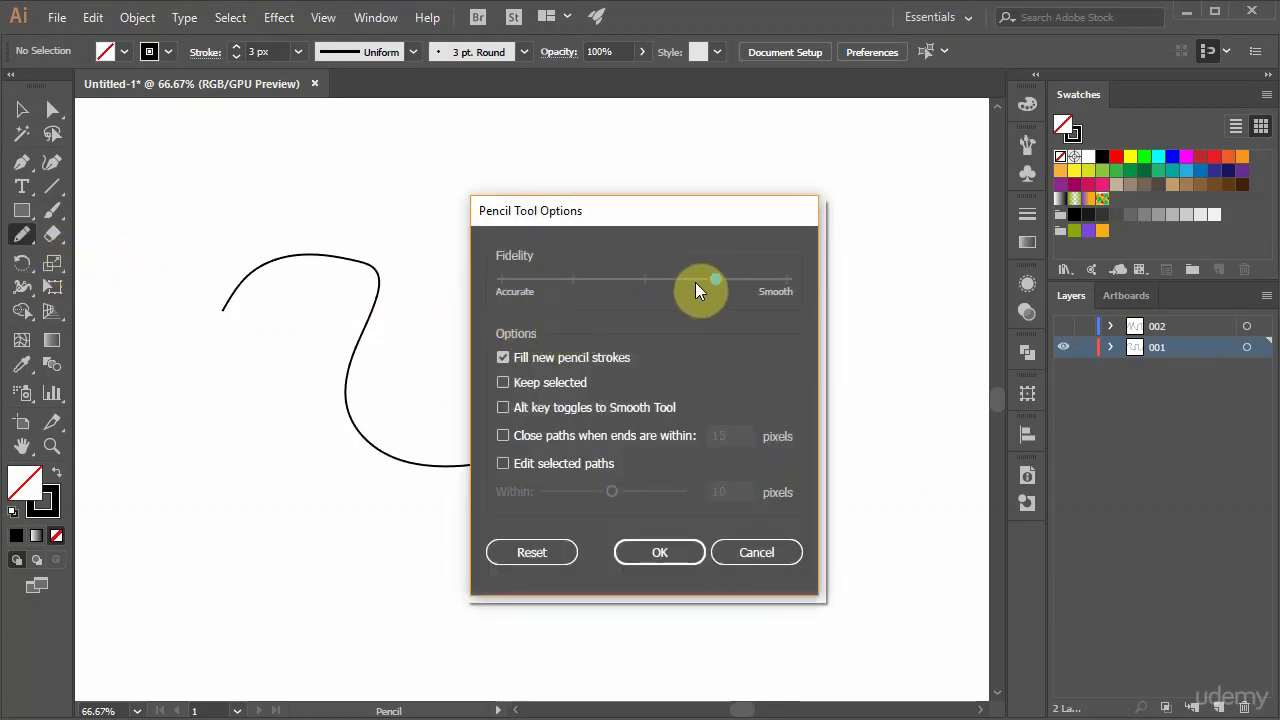
drag(695, 282, 787, 280)
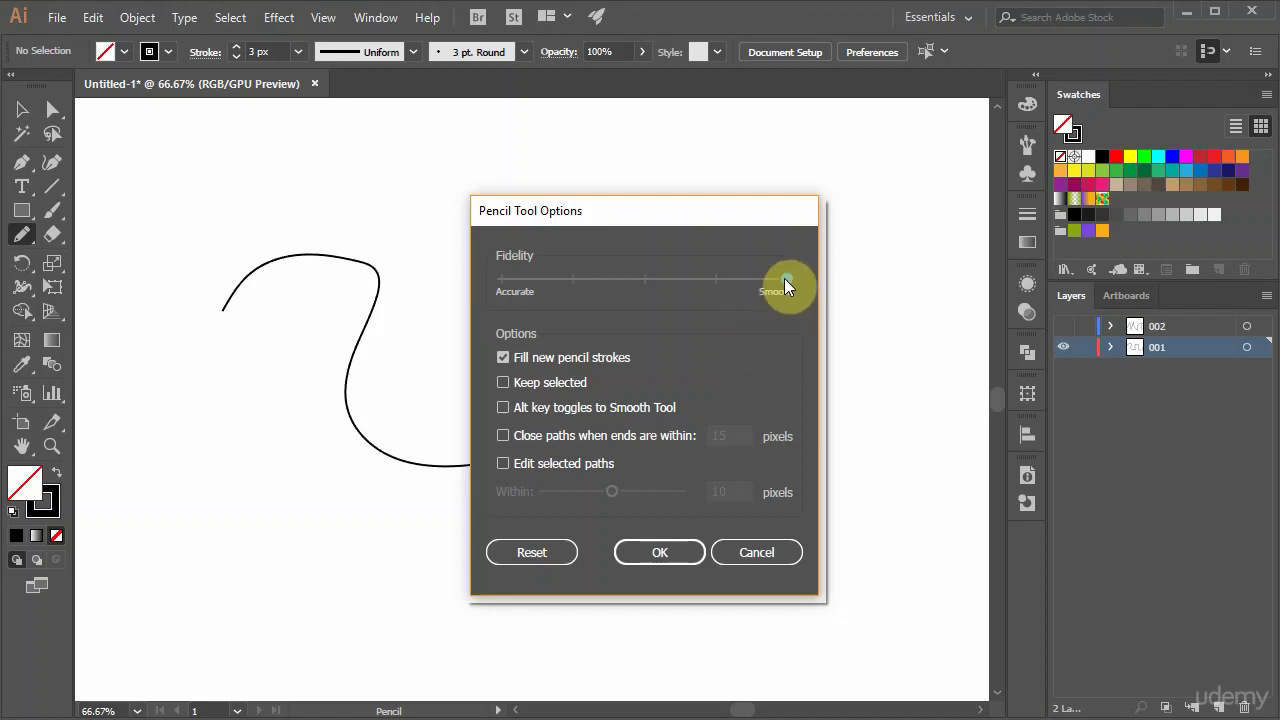
drag(786, 280, 510, 280)
drag(548, 284, 618, 286)
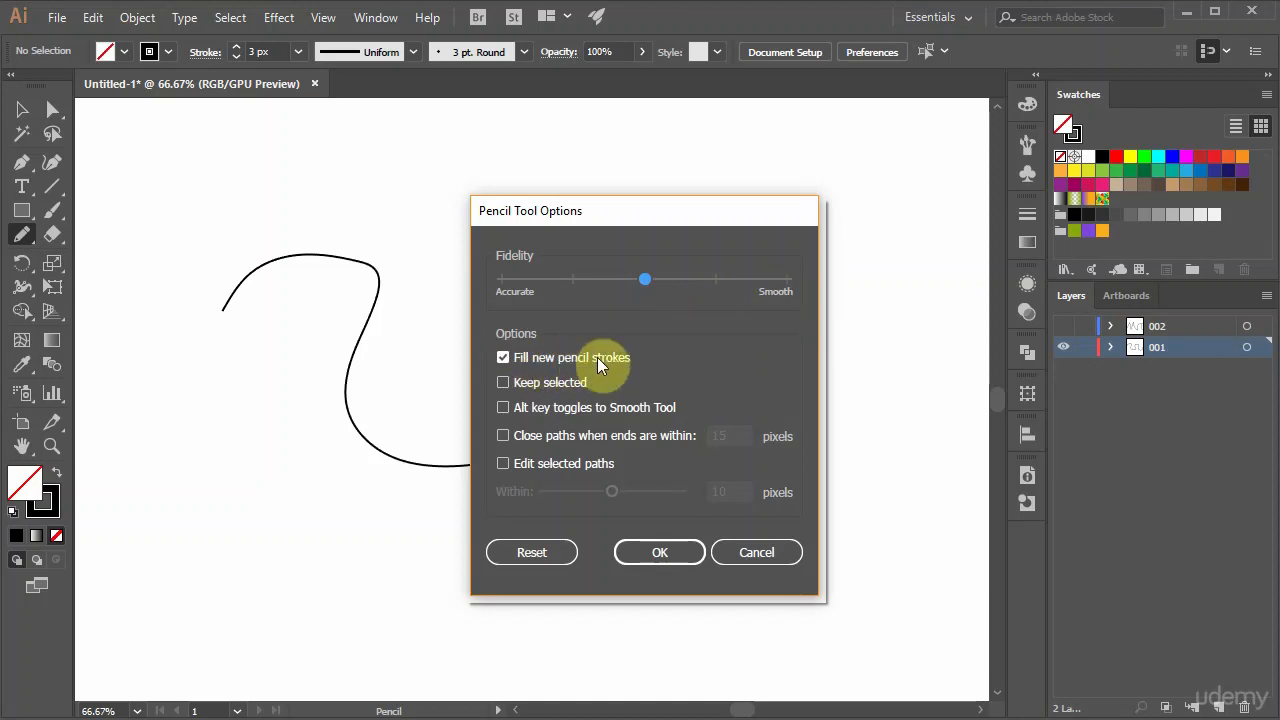
click(502, 358)
click(637, 552)
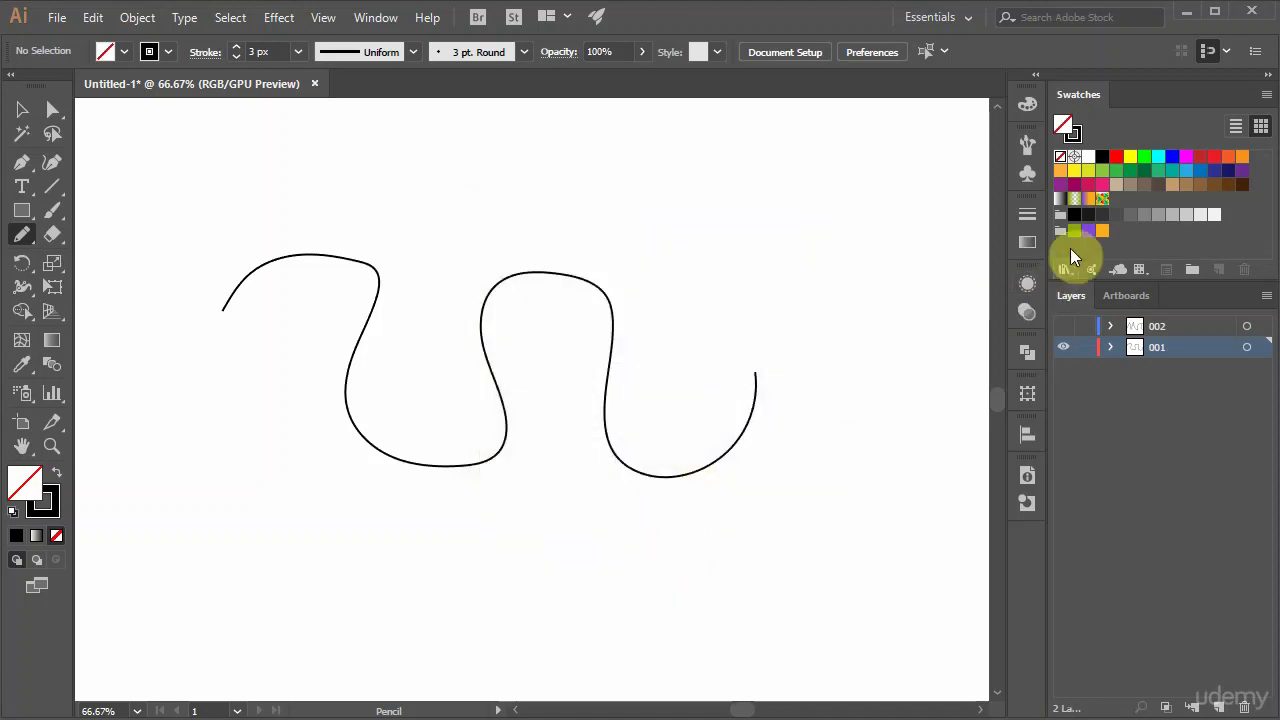
Set the fill to red and draw an open C-shaped and an open S-shaped pencil stroke beside the wavy path.
click(1117, 158)
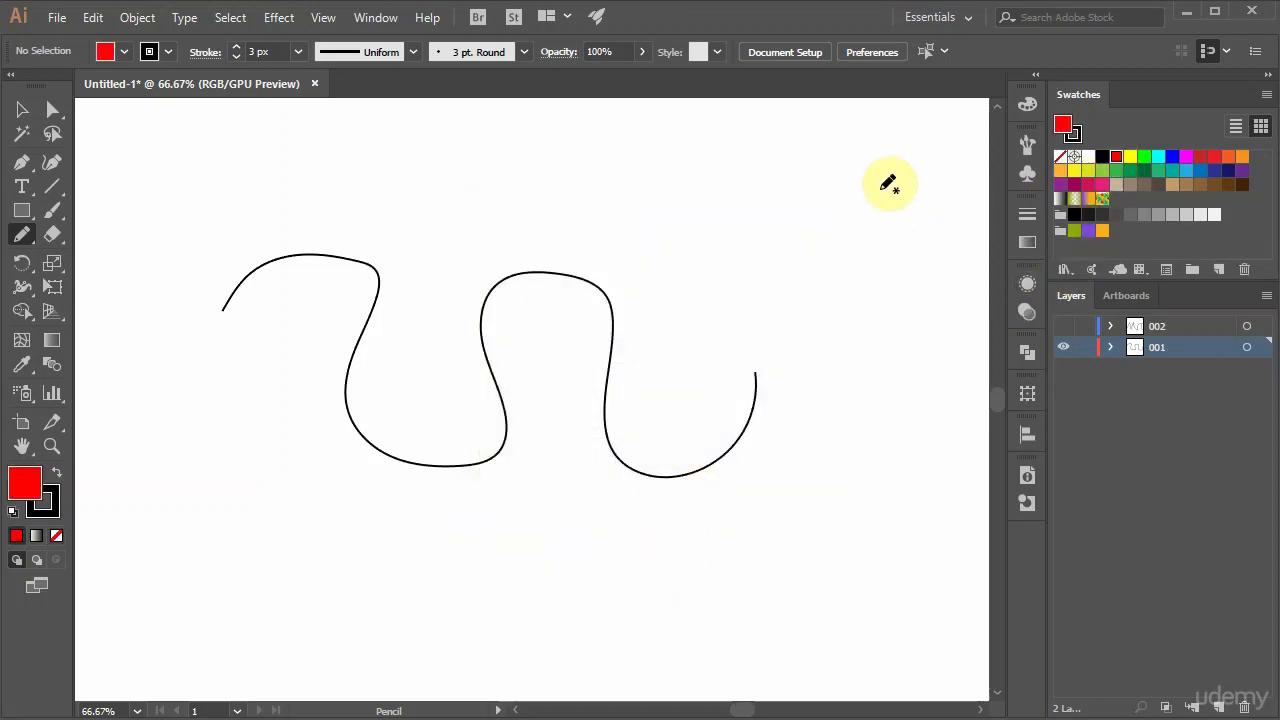
mouse_move(880, 188)
mouse_down()
mouse_move(759, 185)
mouse_move(712, 261)
mouse_move(840, 312)
mouse_up()
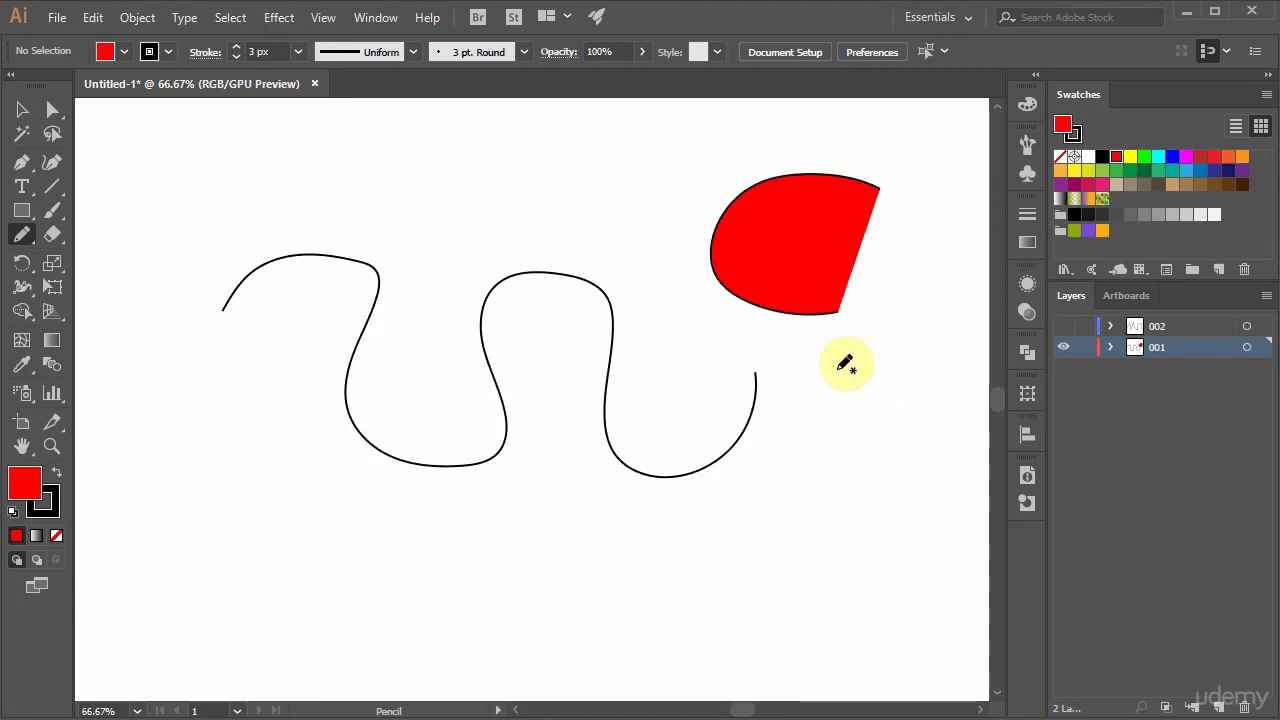
mouse_move(903, 358)
mouse_down()
mouse_move(807, 396)
mouse_move(923, 452)
mouse_move(907, 512)
mouse_move(840, 518)
mouse_up()
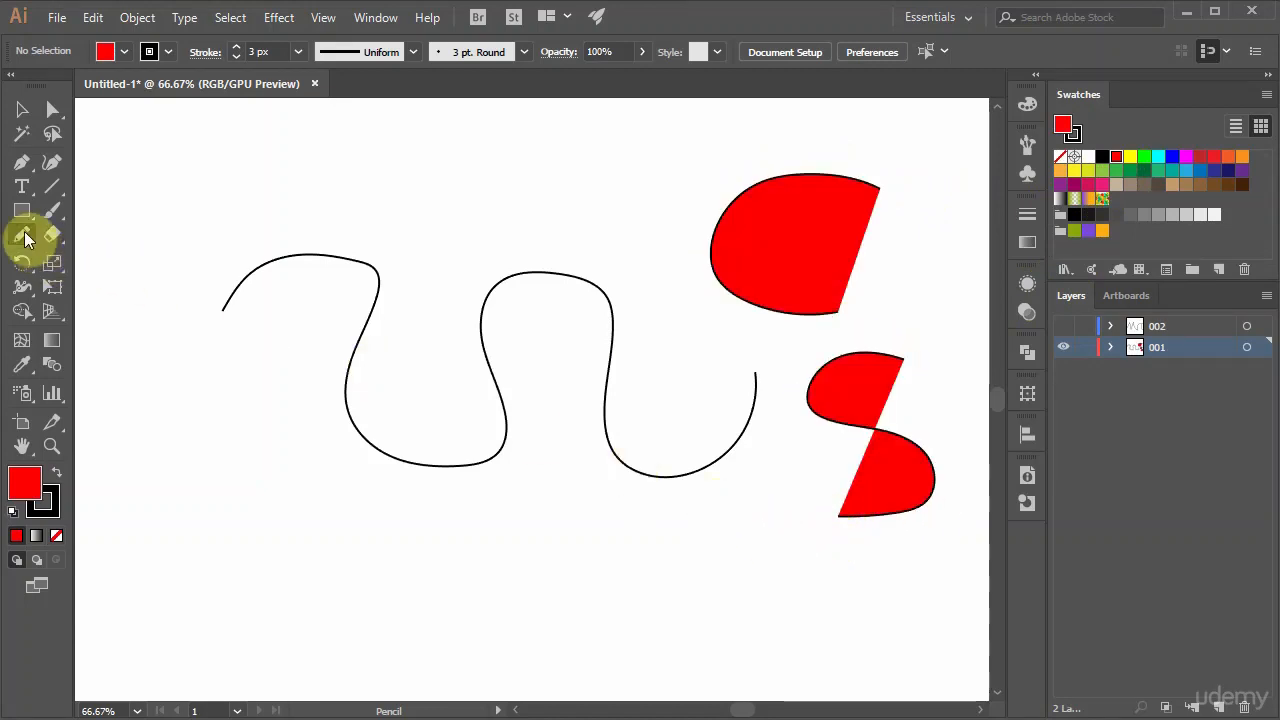
Enable Keep selected and Edit selected paths within 10 pixels in the Pencil tool options.
click(25, 233)
double_click(25, 233)
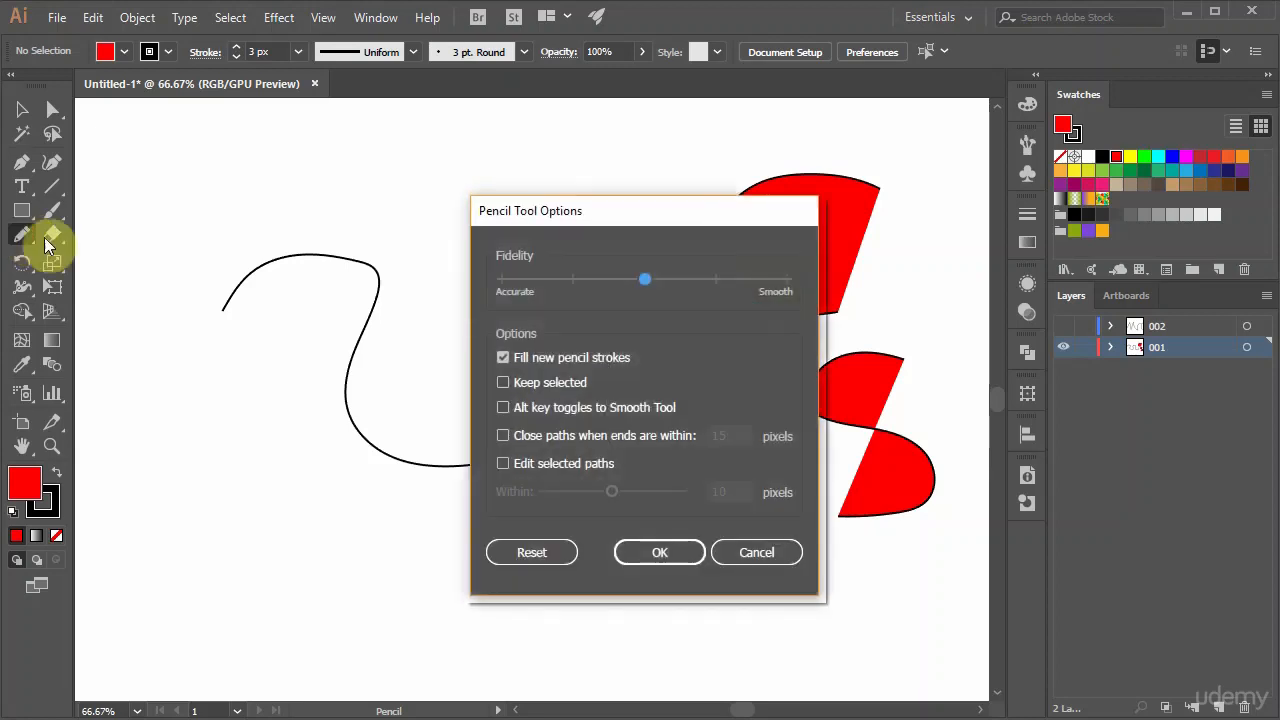
click(503, 382)
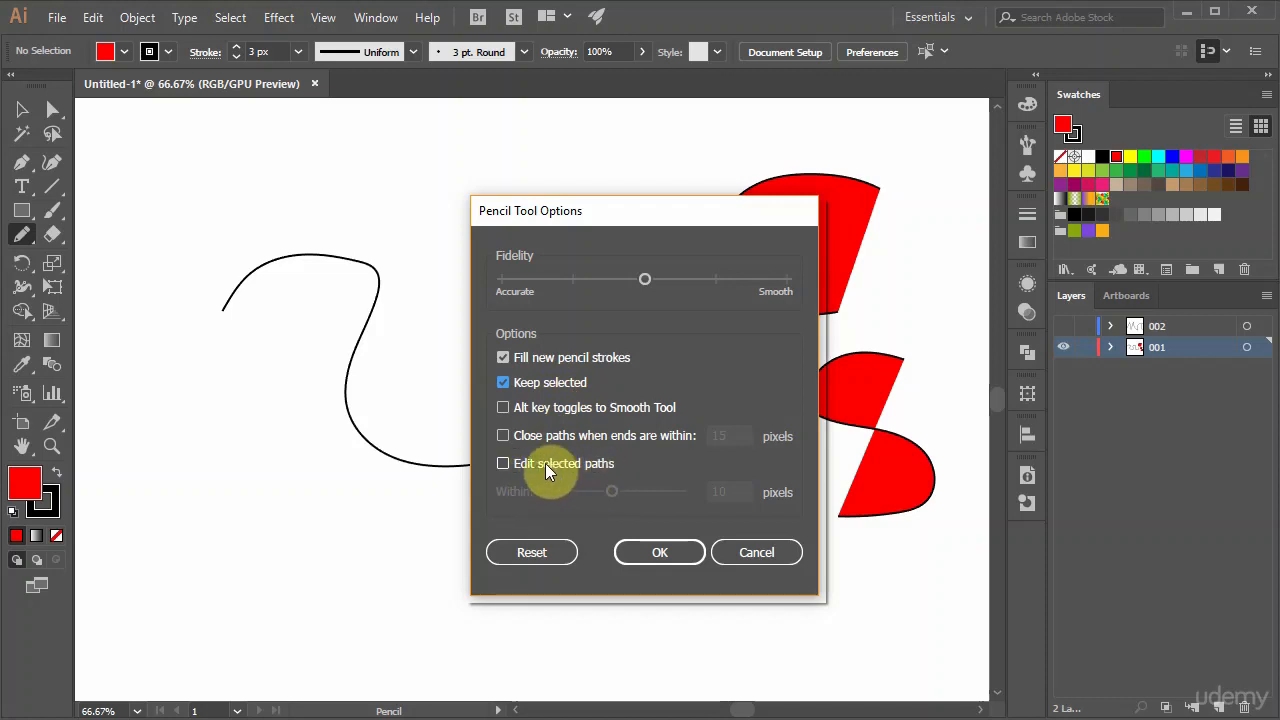
click(507, 462)
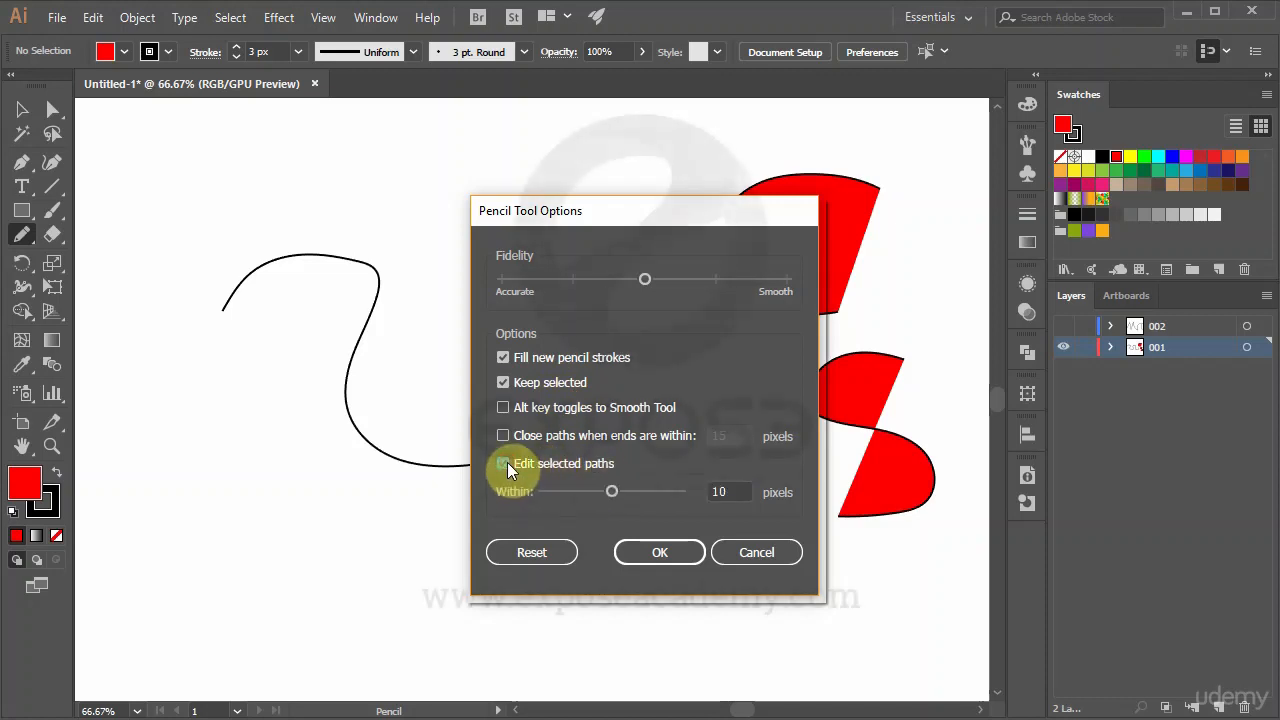
click(637, 552)
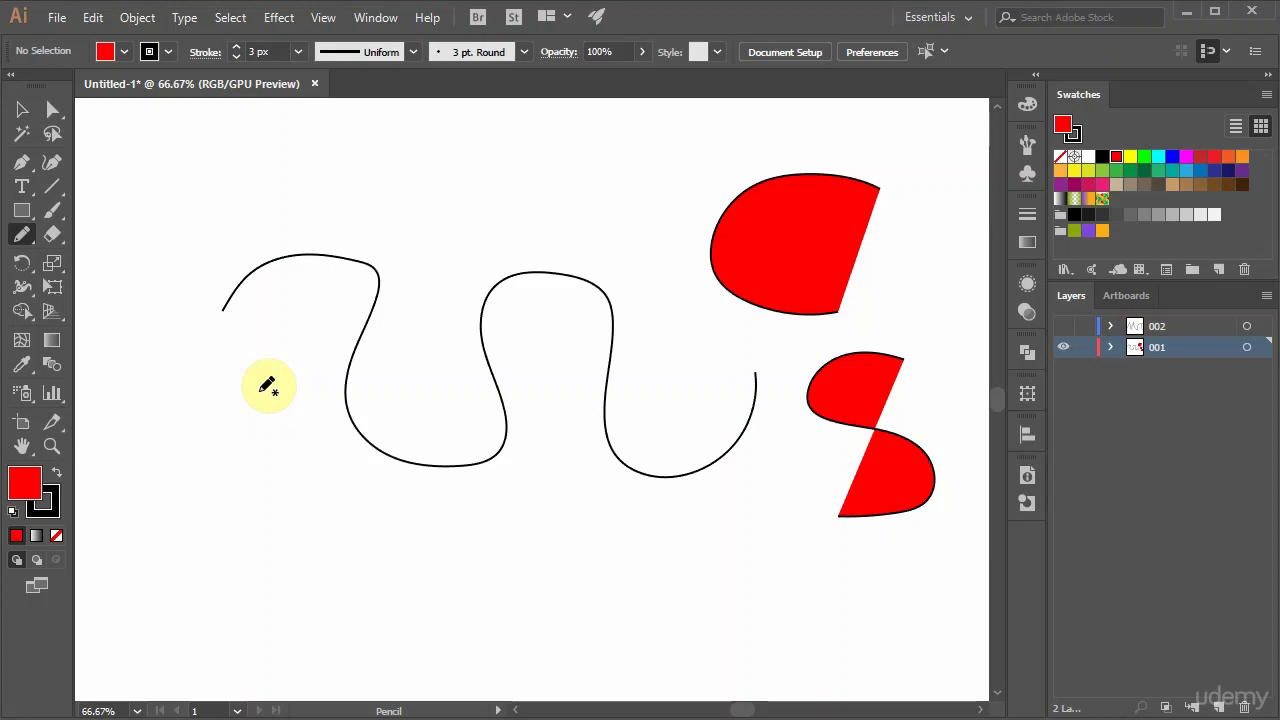
Remove the fill, draw an S-shaped pencil path below the wavy path's start, and redraw it twice to widen its lower curve.
click(58, 537)
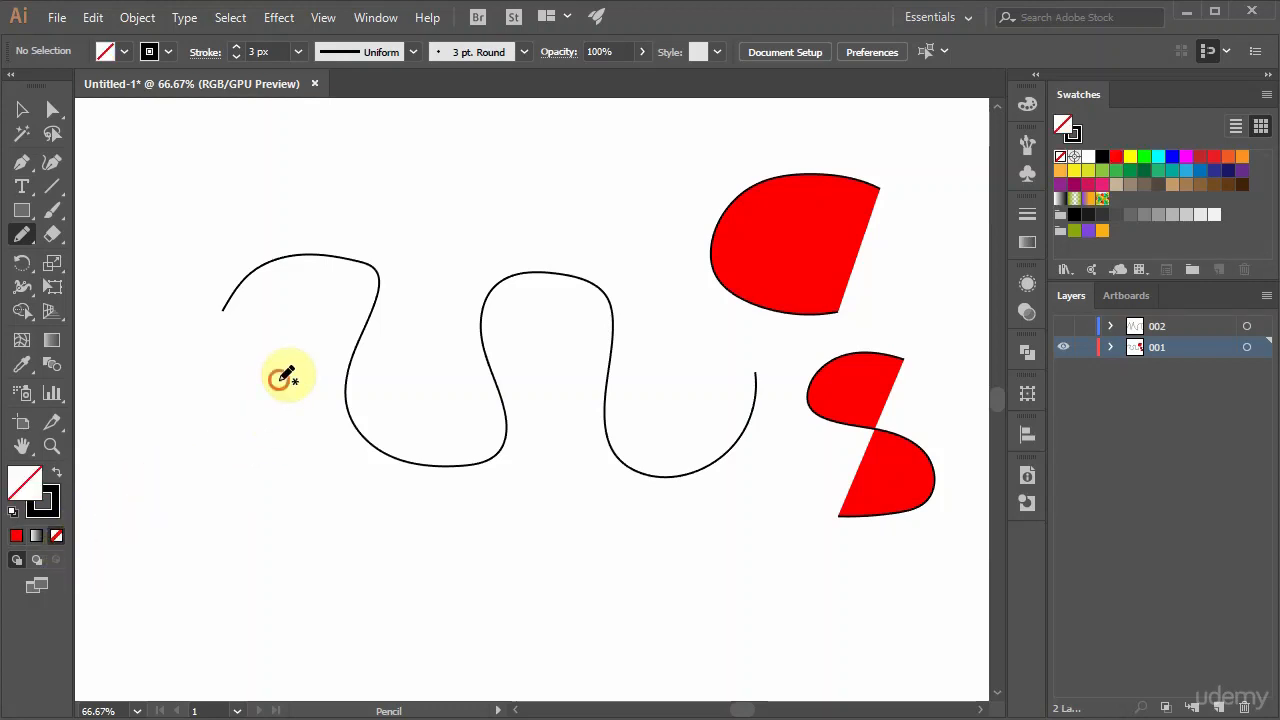
mouse_move(279, 380)
mouse_down()
mouse_move(240, 435)
mouse_move(279, 474)
mouse_move(215, 541)
mouse_up()
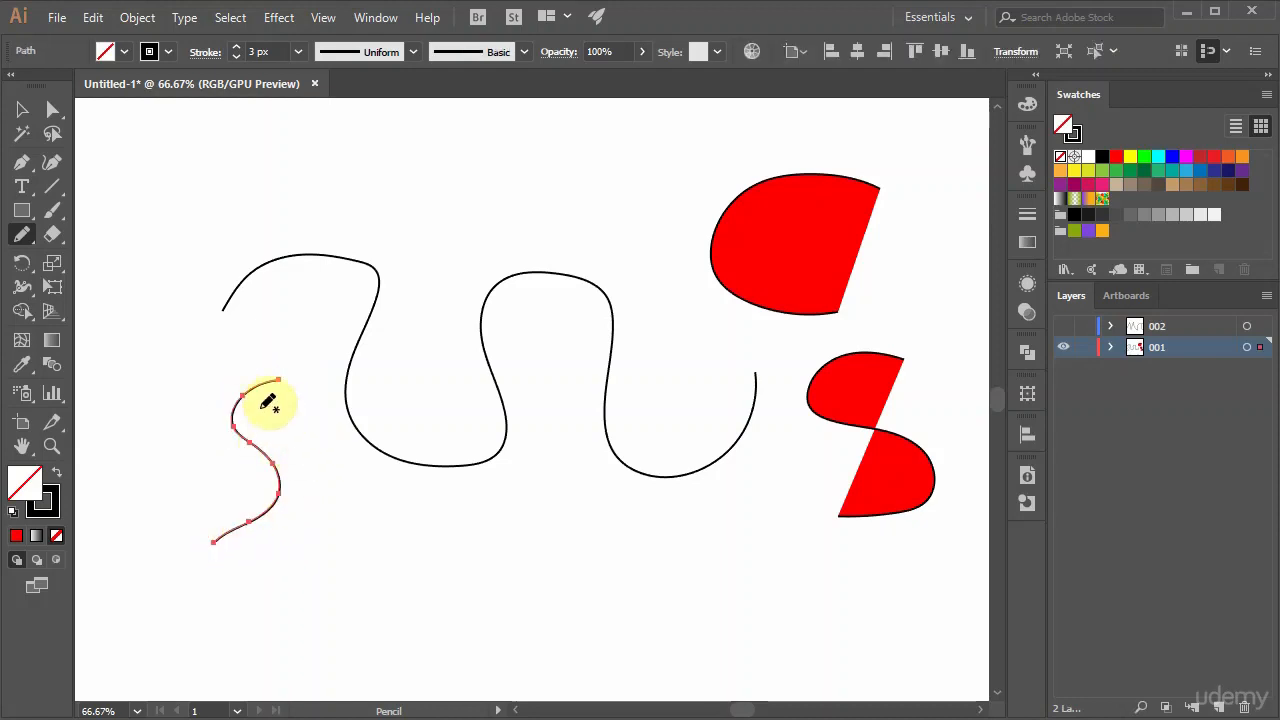
mouse_move(278, 380)
mouse_down()
mouse_move(252, 385)
mouse_move(238, 410)
mouse_move(303, 491)
mouse_move(224, 535)
mouse_up()
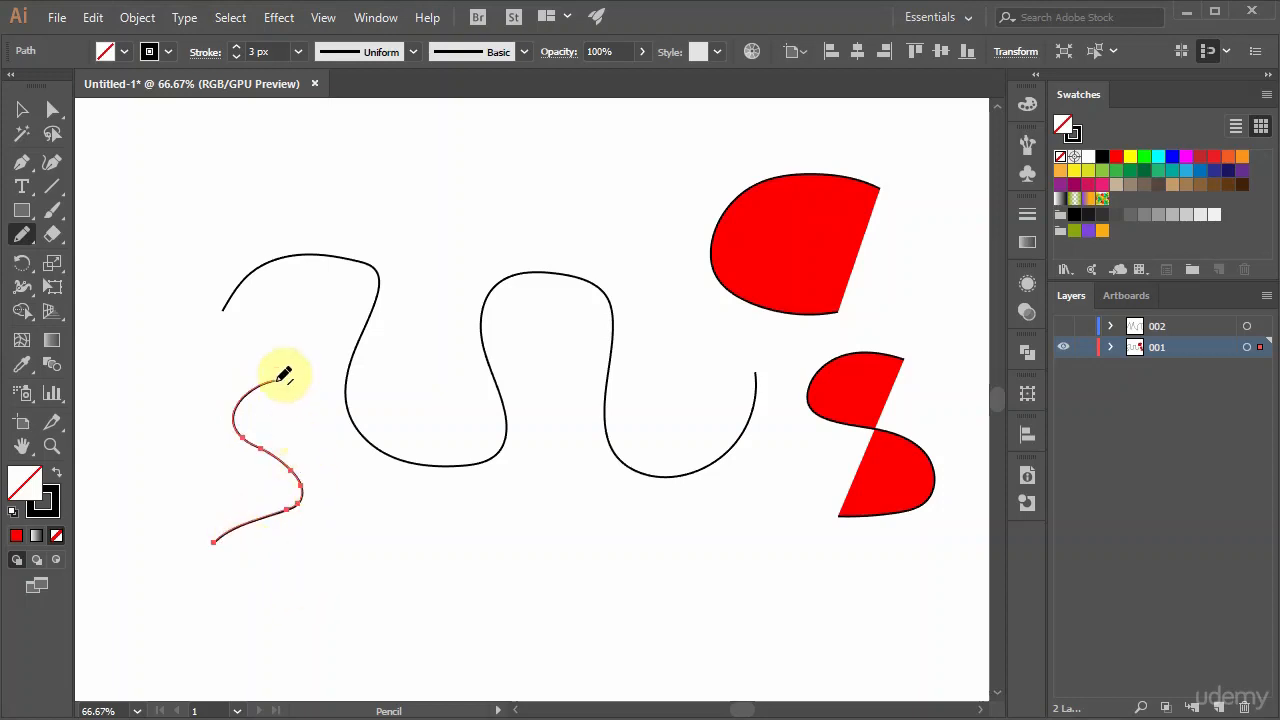
mouse_move(279, 380)
mouse_down()
mouse_move(239, 428)
mouse_move(337, 495)
mouse_move(300, 523)
mouse_move(210, 541)
mouse_up()
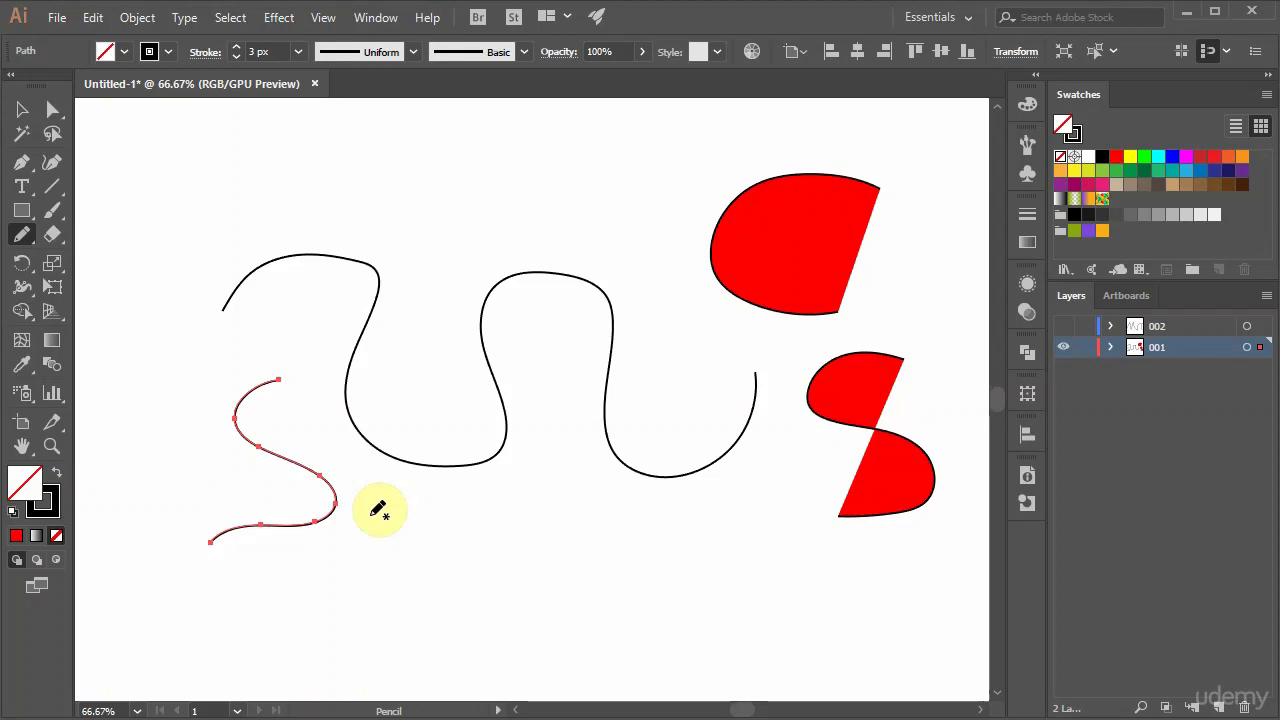
Review the Pencil tool options without changing any setting.
double_click(22, 236)
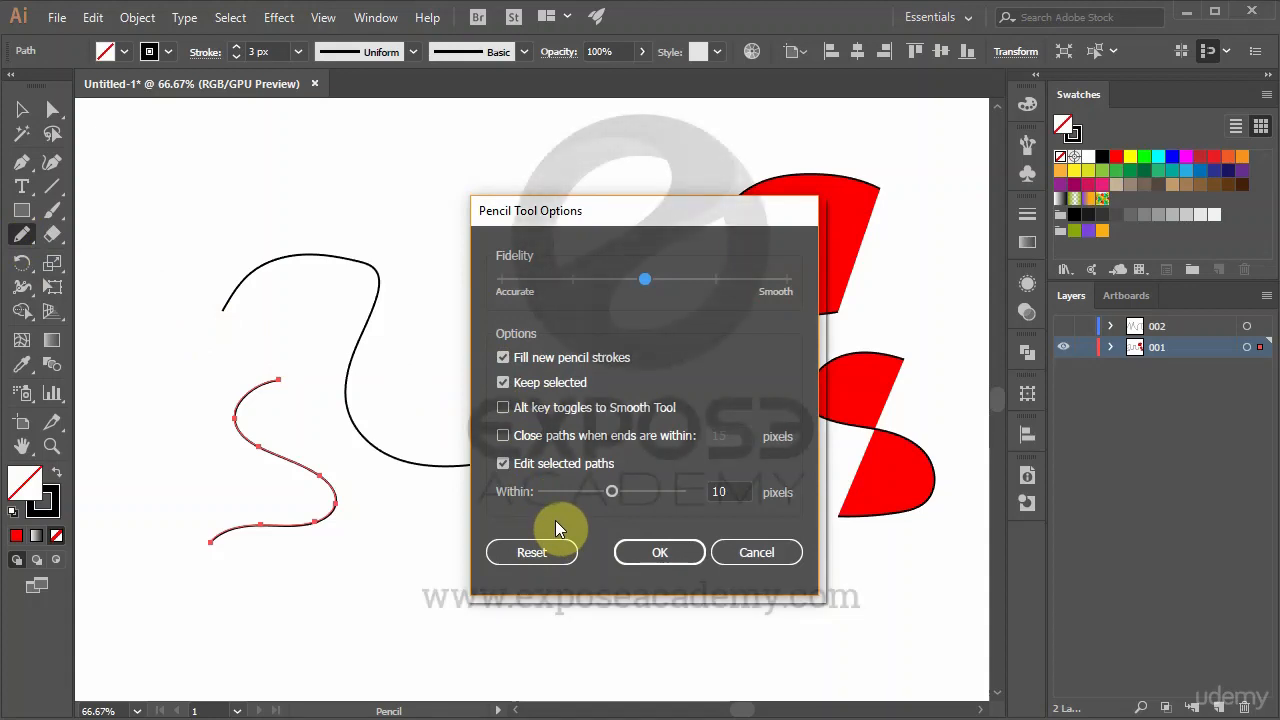
click(756, 553)
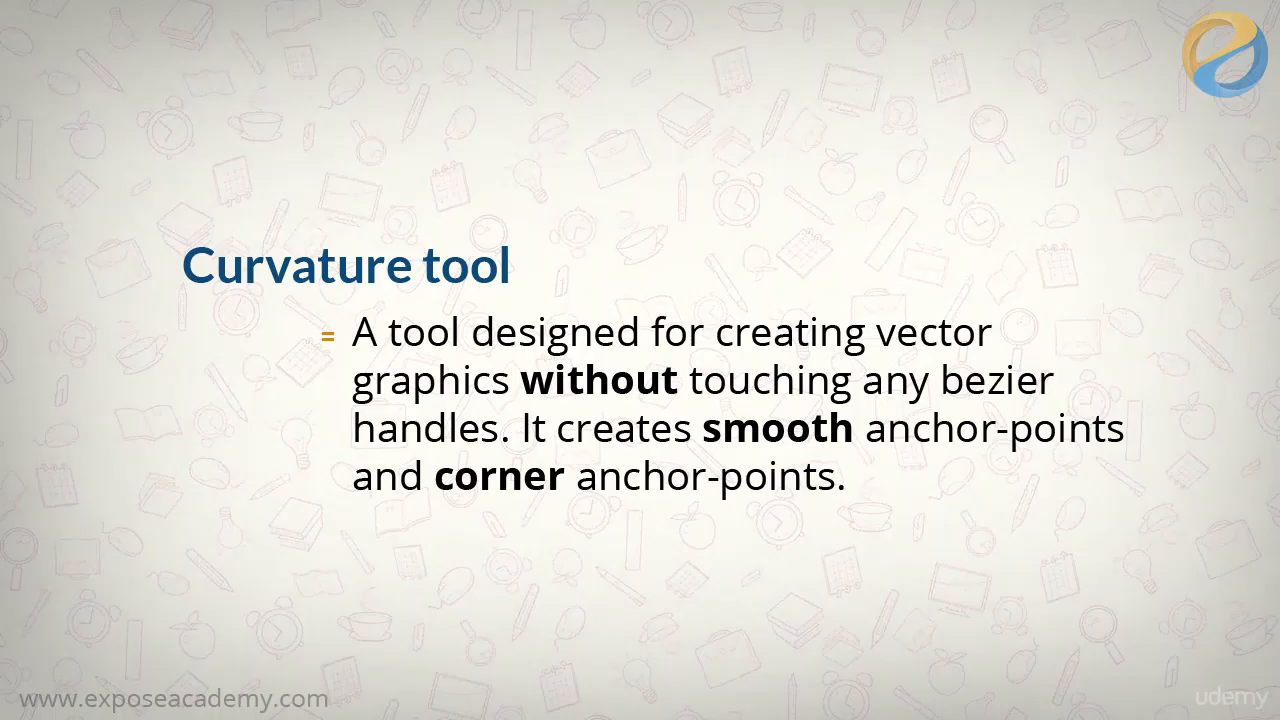
Draw a smooth wavy open path of six anchor points above the existing artwork using the Curvature tool.
click(52, 162)
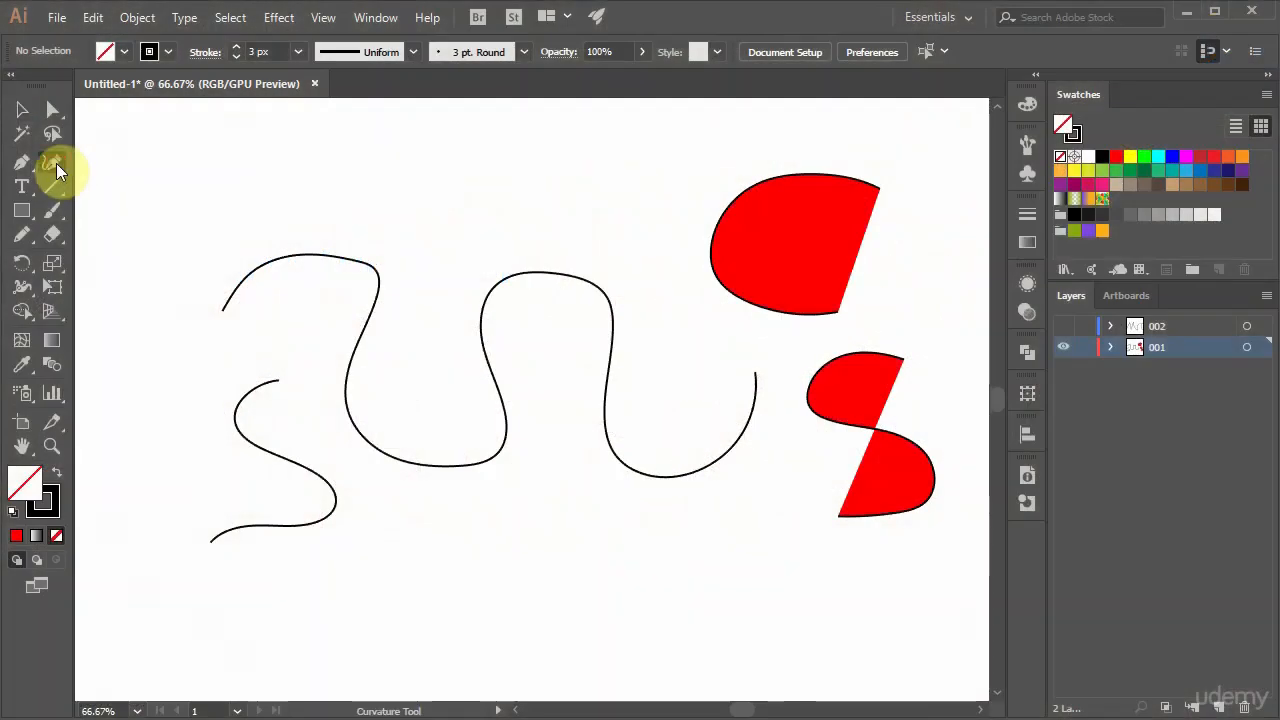
click(183, 213)
click(247, 154)
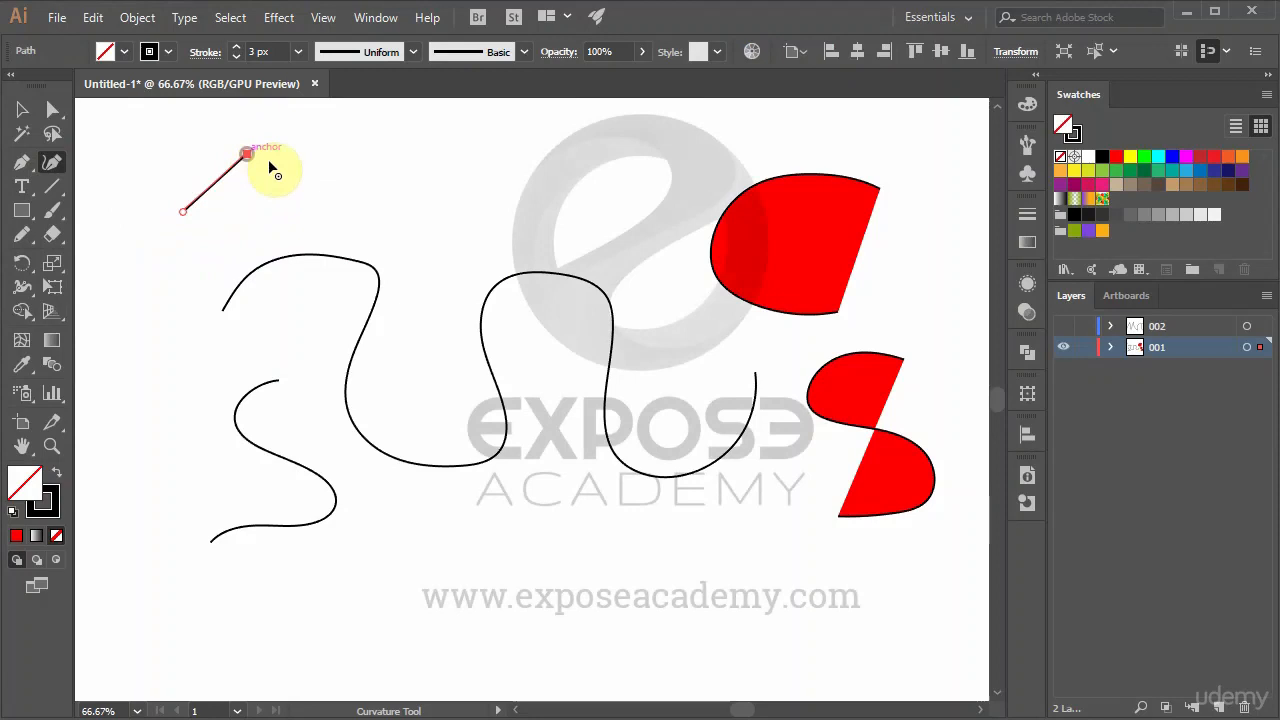
click(364, 201)
click(467, 161)
click(535, 223)
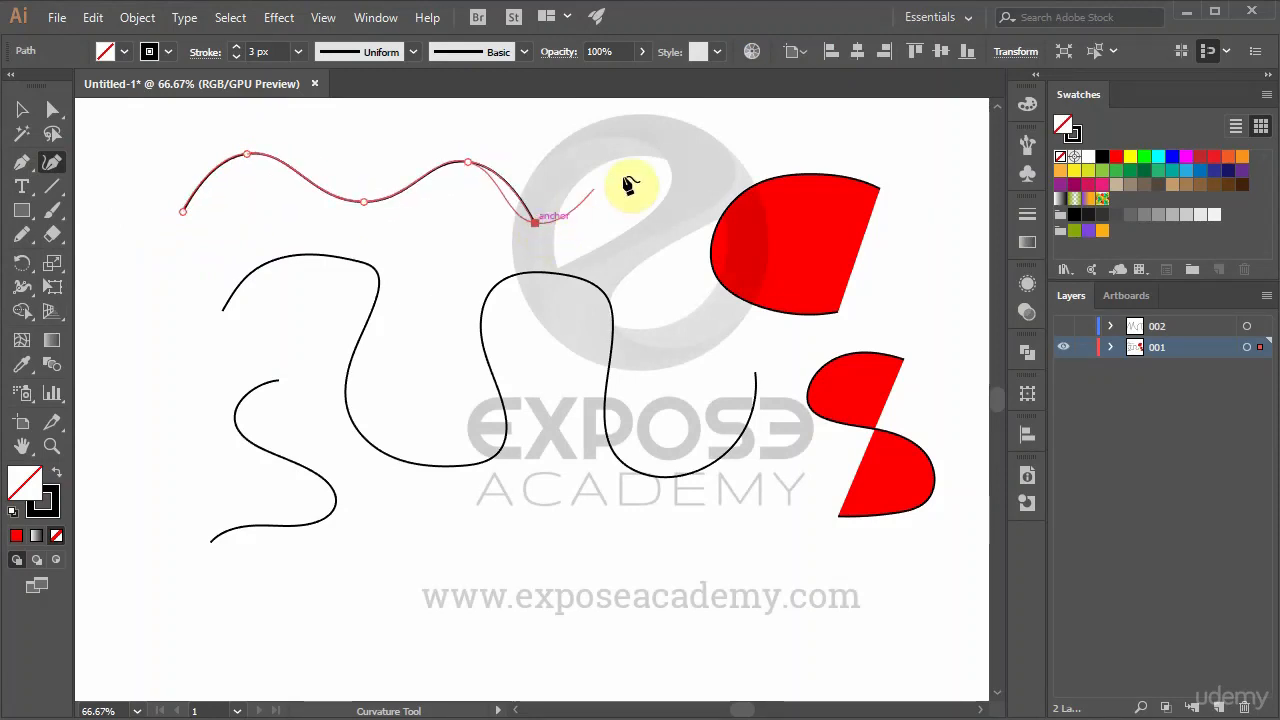
click(638, 176)
ctrl+click(569, 364)
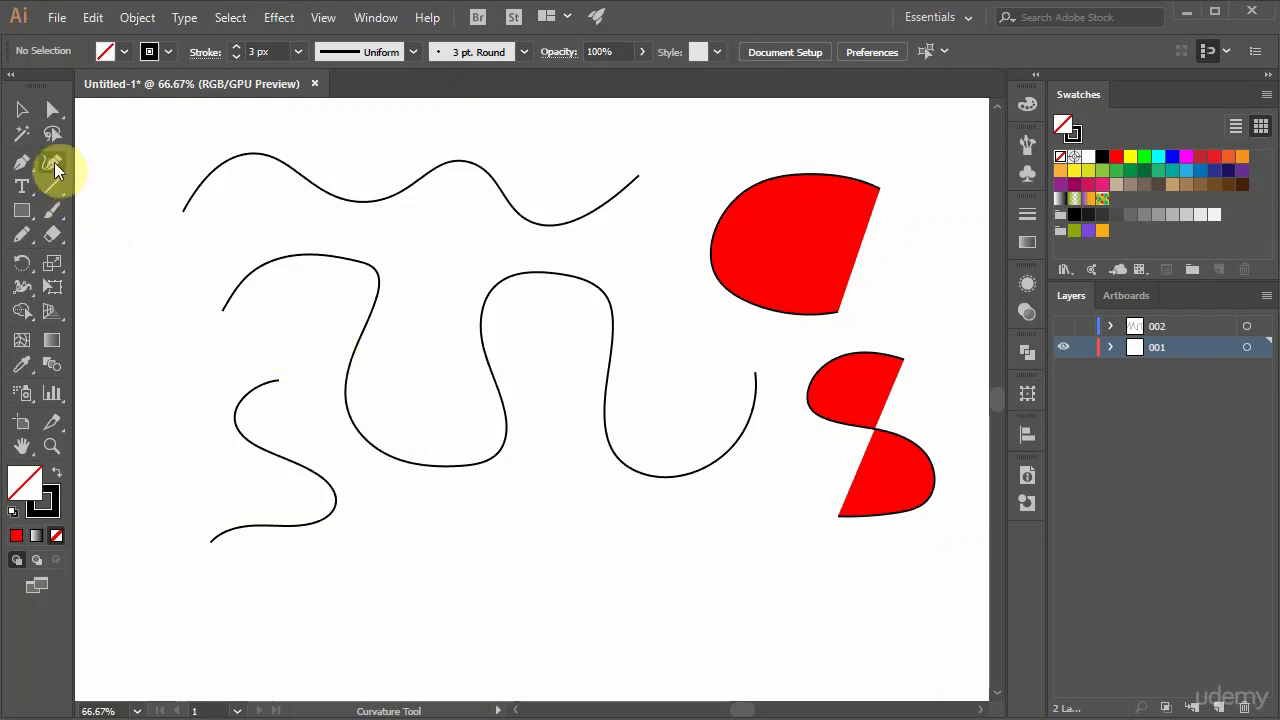
Draw a second smooth wavy path below the existing artwork with the Curvature tool, leaving it open at its last anchor.
click(128, 544)
click(193, 634)
click(298, 584)
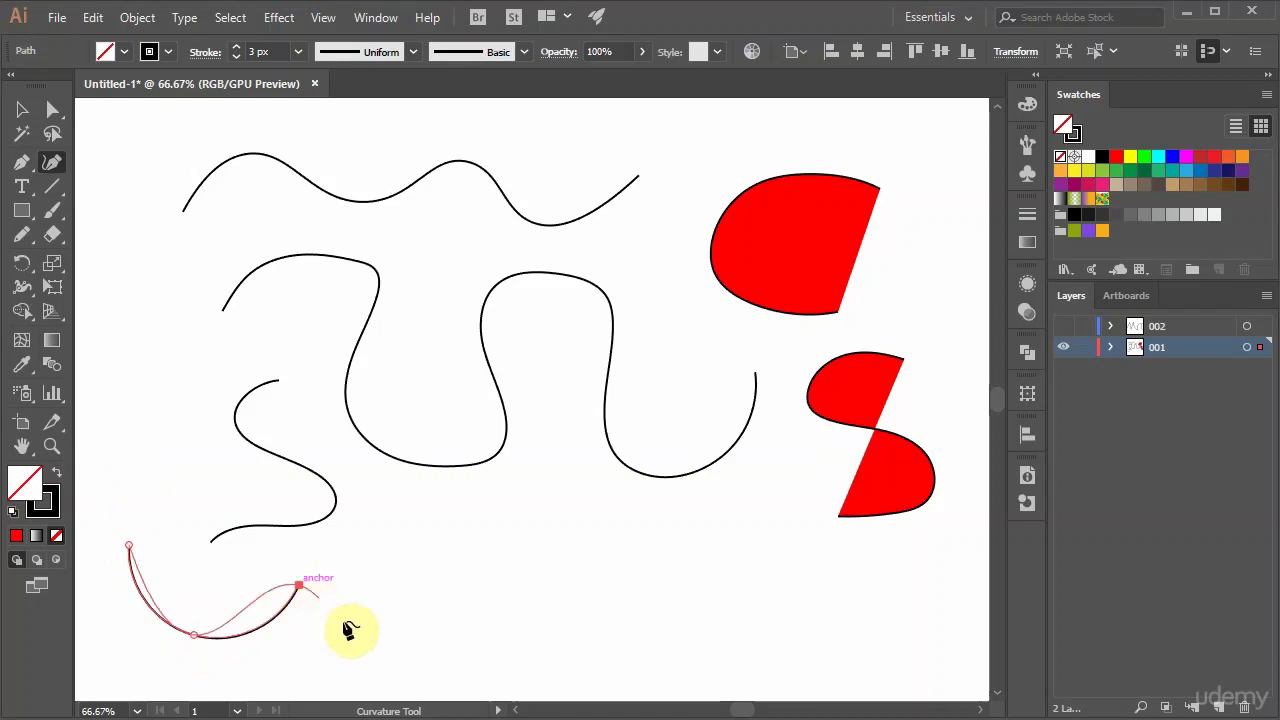
click(367, 636)
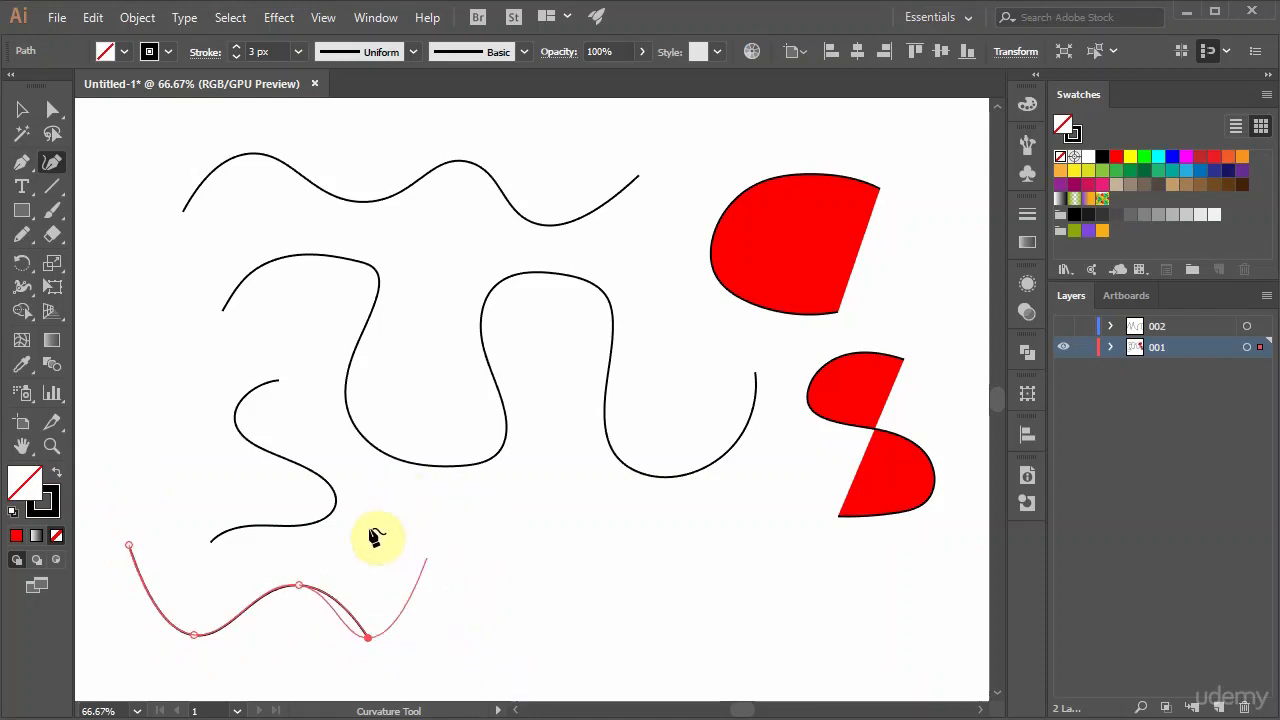
click(478, 569)
click(608, 606)
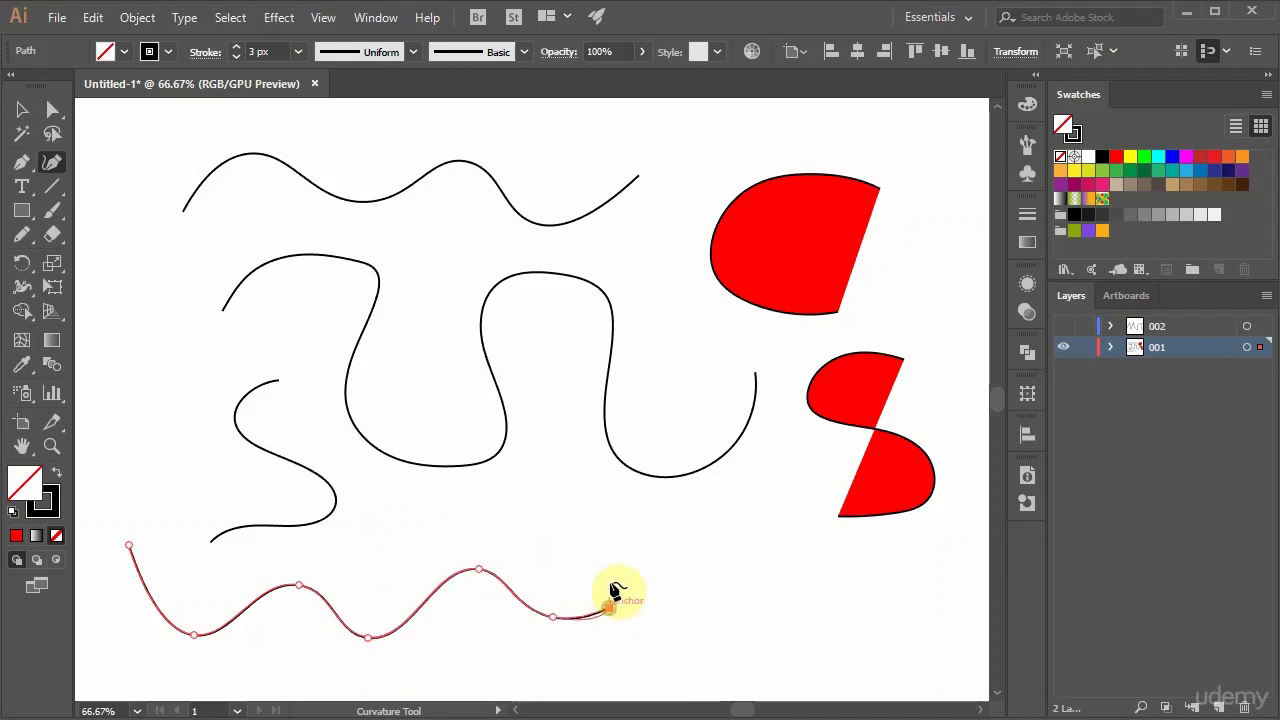
Extend the lower path with corner points forming a square notch of straight segments, and finish it with an upward curve.
click(592, 496)
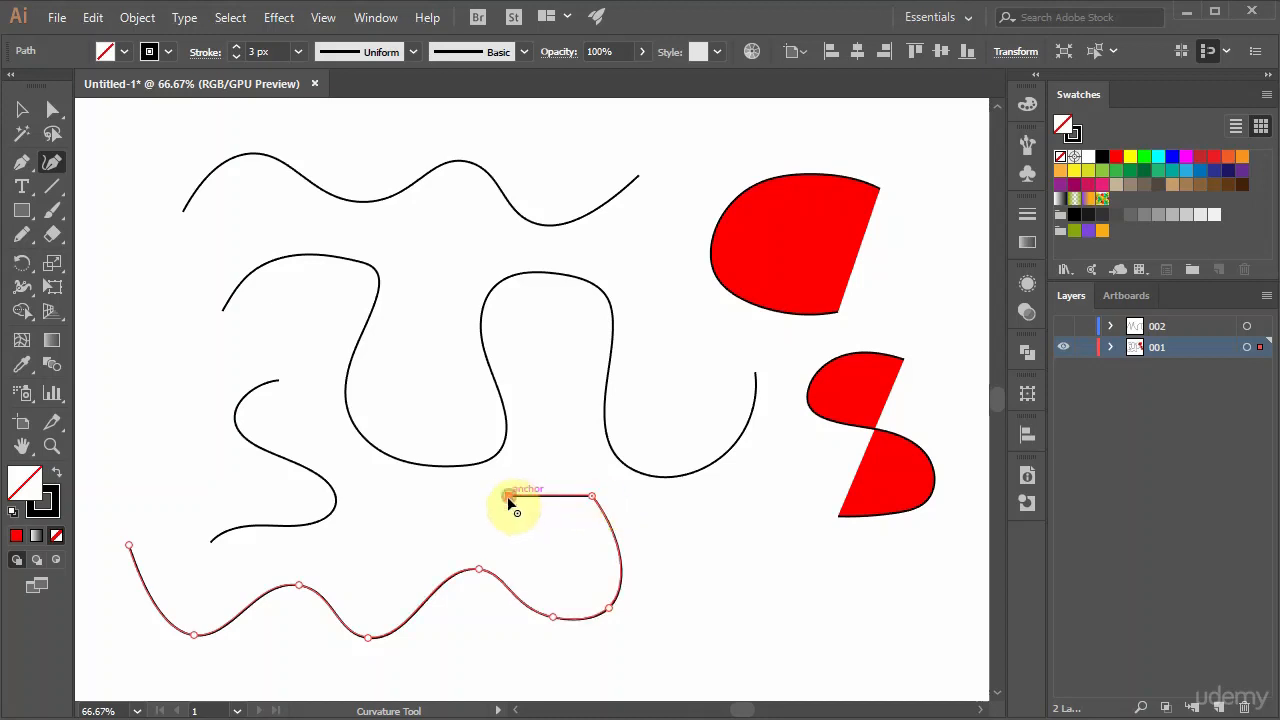
click(509, 496)
click(507, 539)
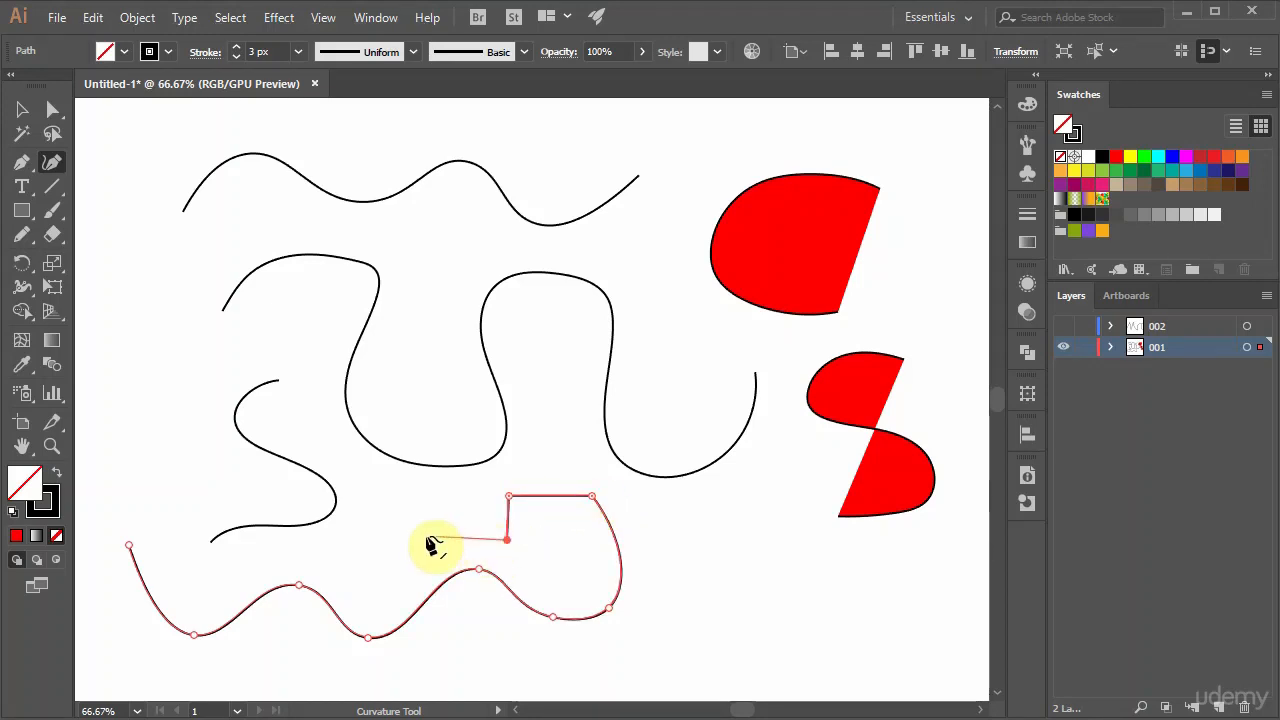
click(426, 537)
click(424, 494)
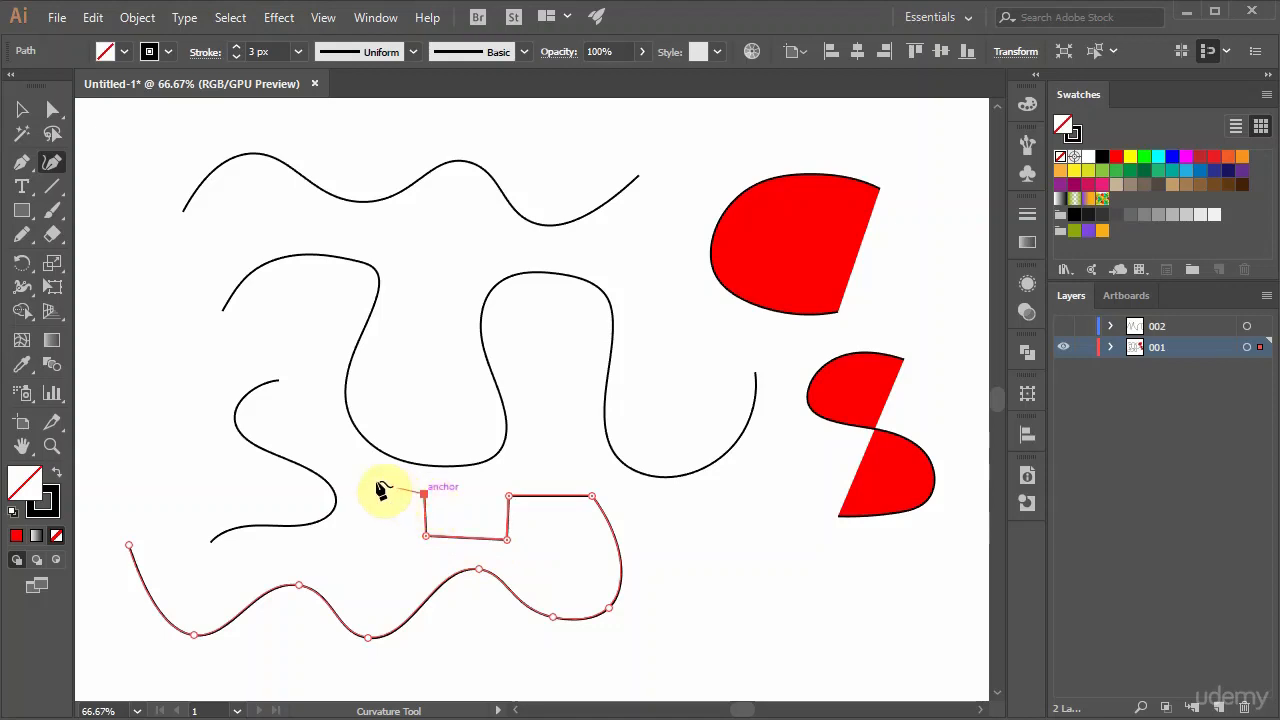
click(340, 465)
click(314, 381)
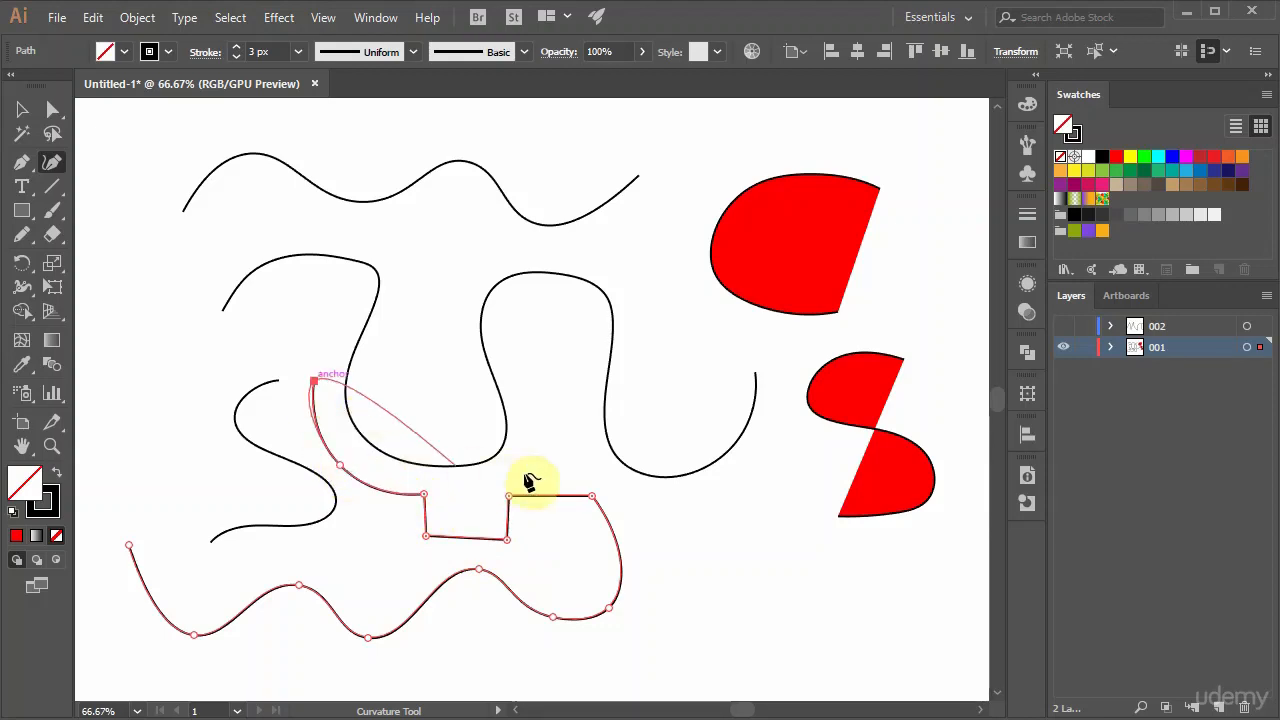
ctrl+click(560, 465)
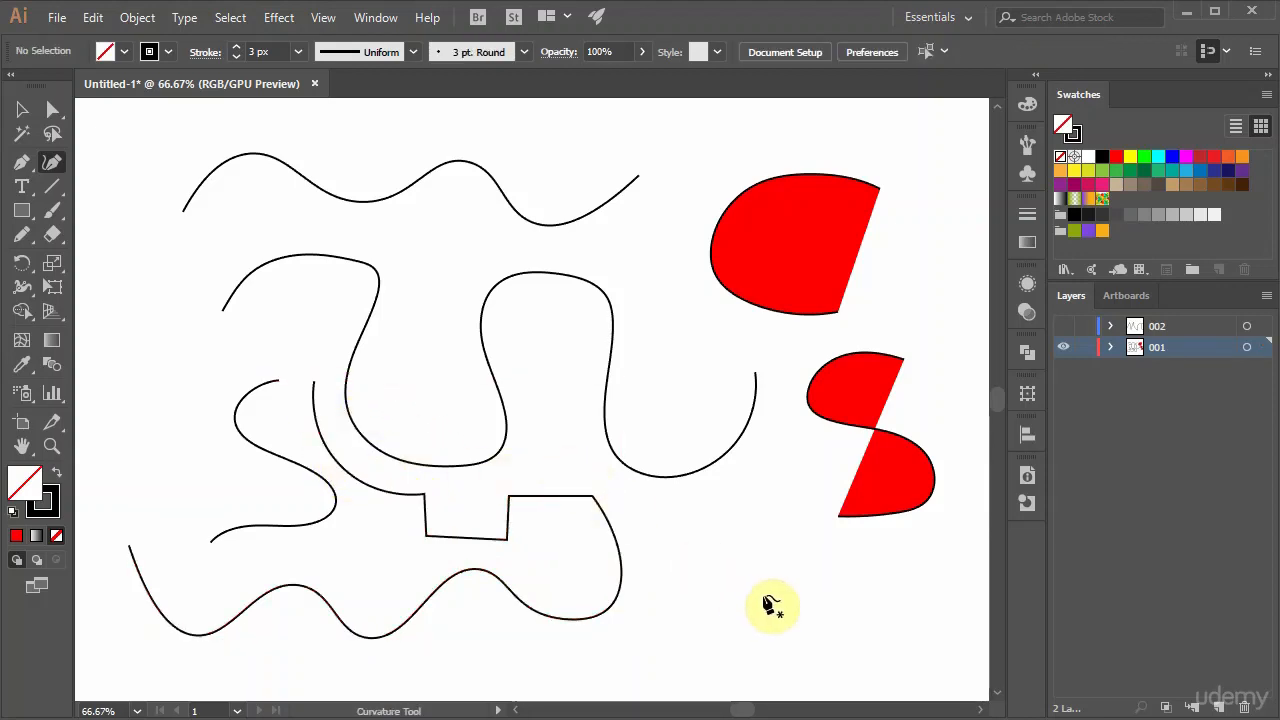
Select all the practice paths and shapes on the canvas and delete them.
key(v)
drag(903, 645, 307, 251)
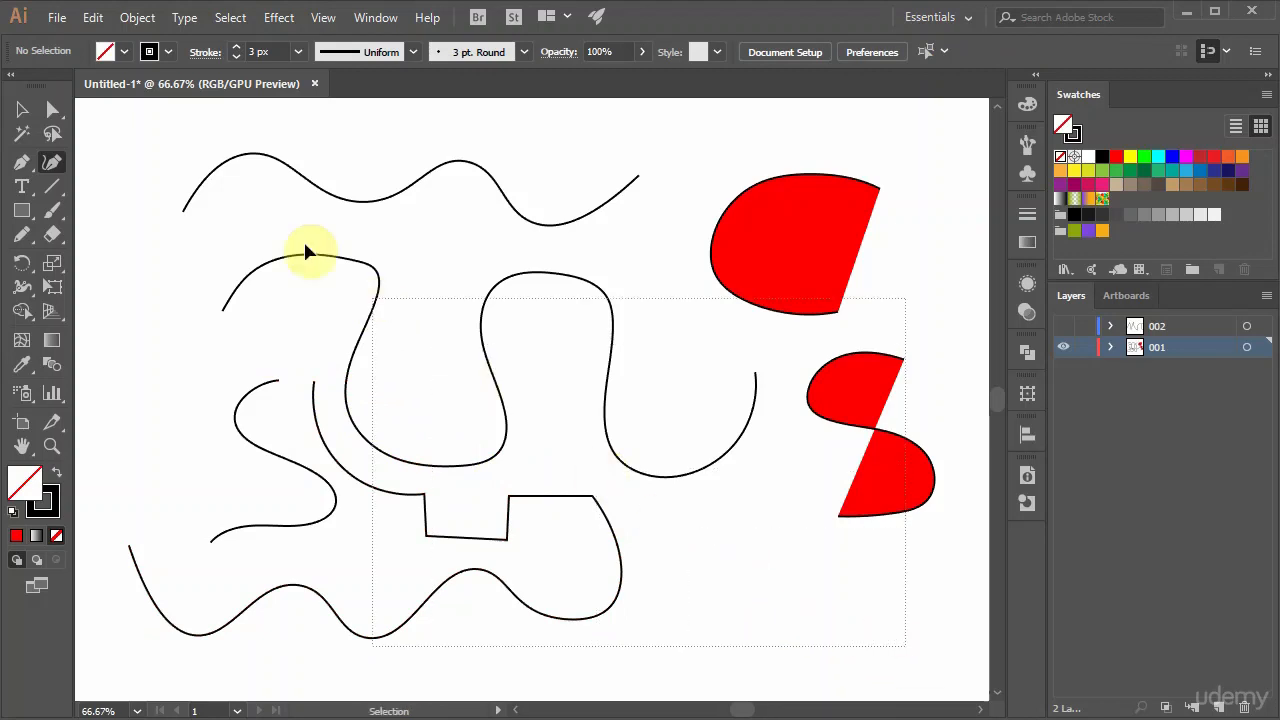
drag(233, 172, 233, 172)
key(Delete)
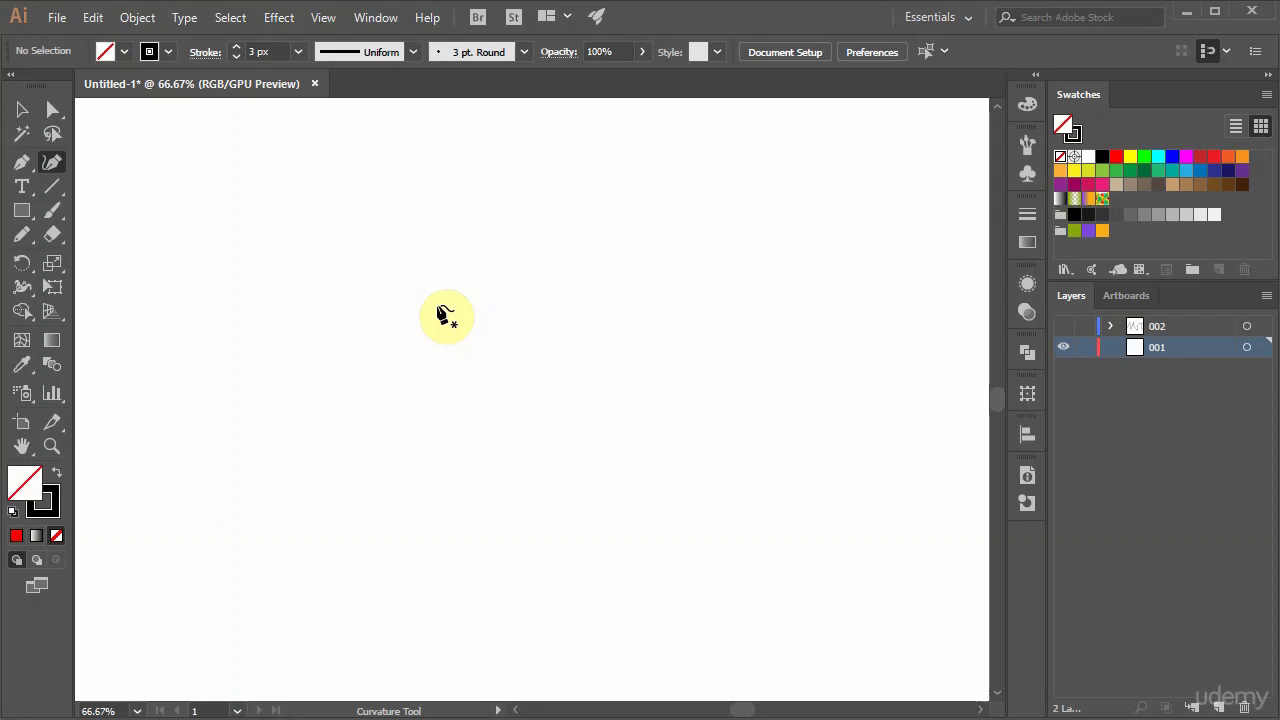
Draw a closed cloud outline of rounded lobes with the Curvature tool, alternating corner points between the lobes and smooth points along them.
click(497, 268)
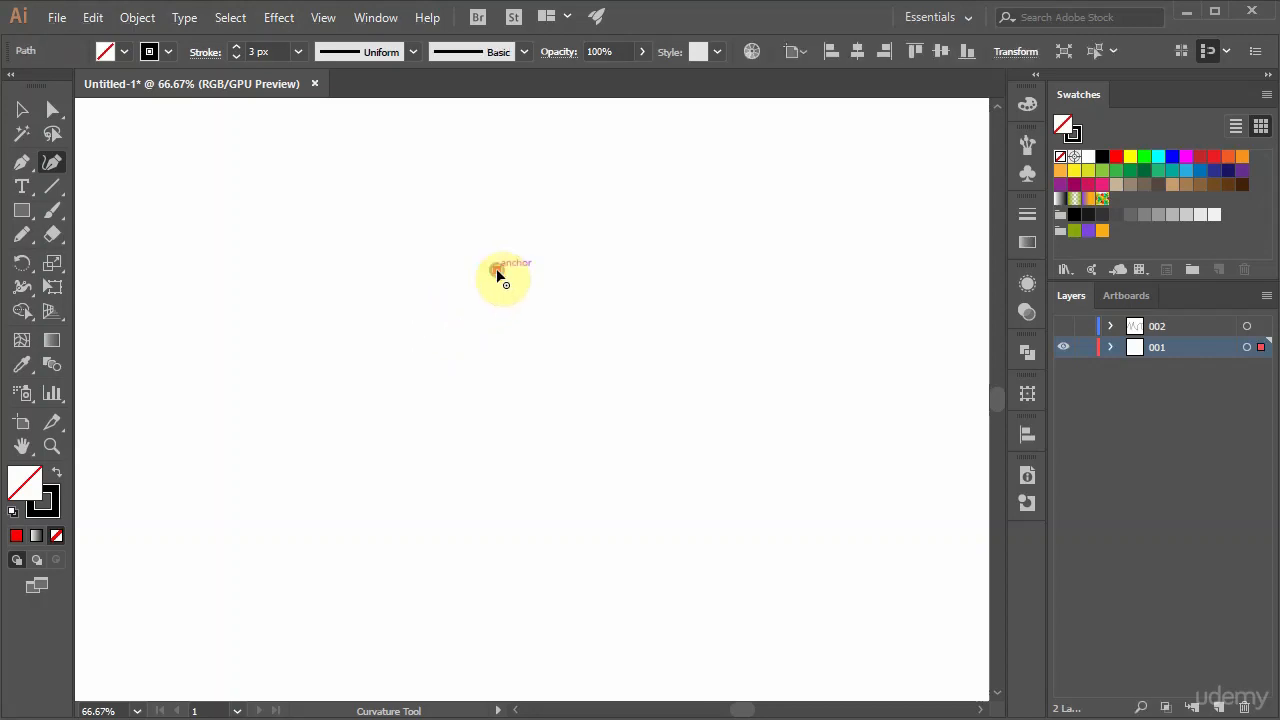
click(429, 256)
click(422, 318)
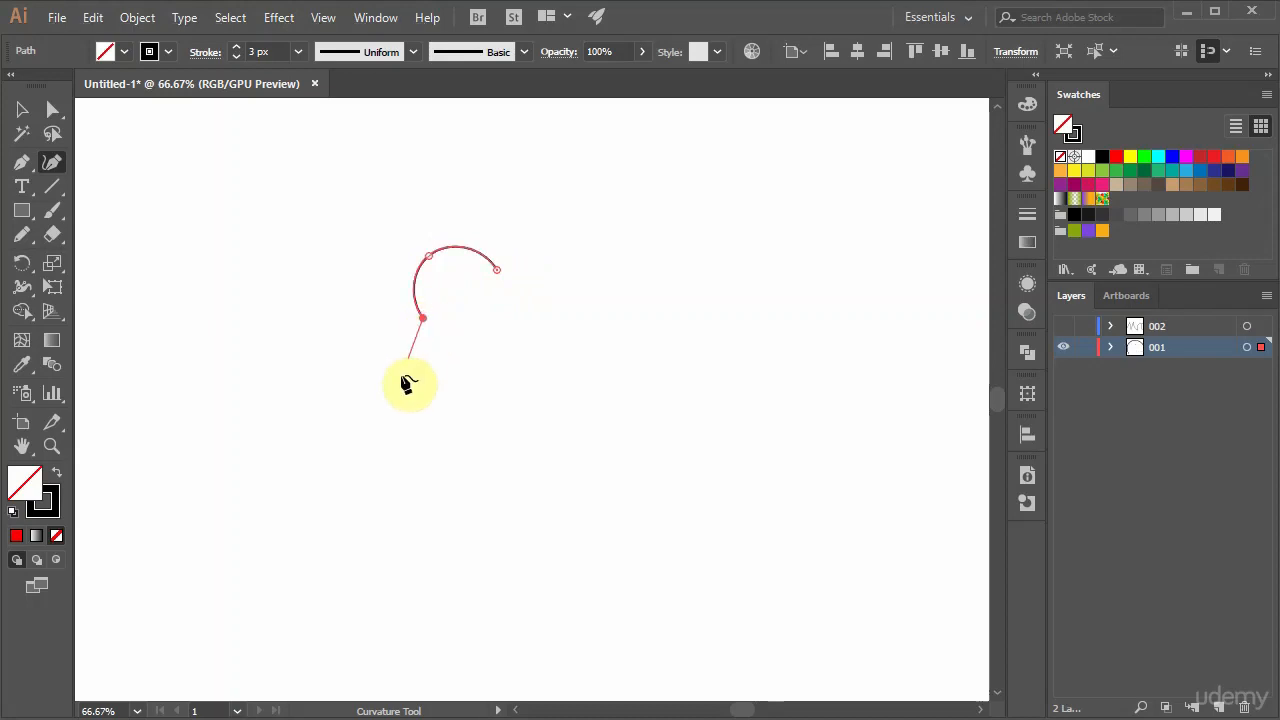
click(396, 384)
click(446, 400)
click(503, 433)
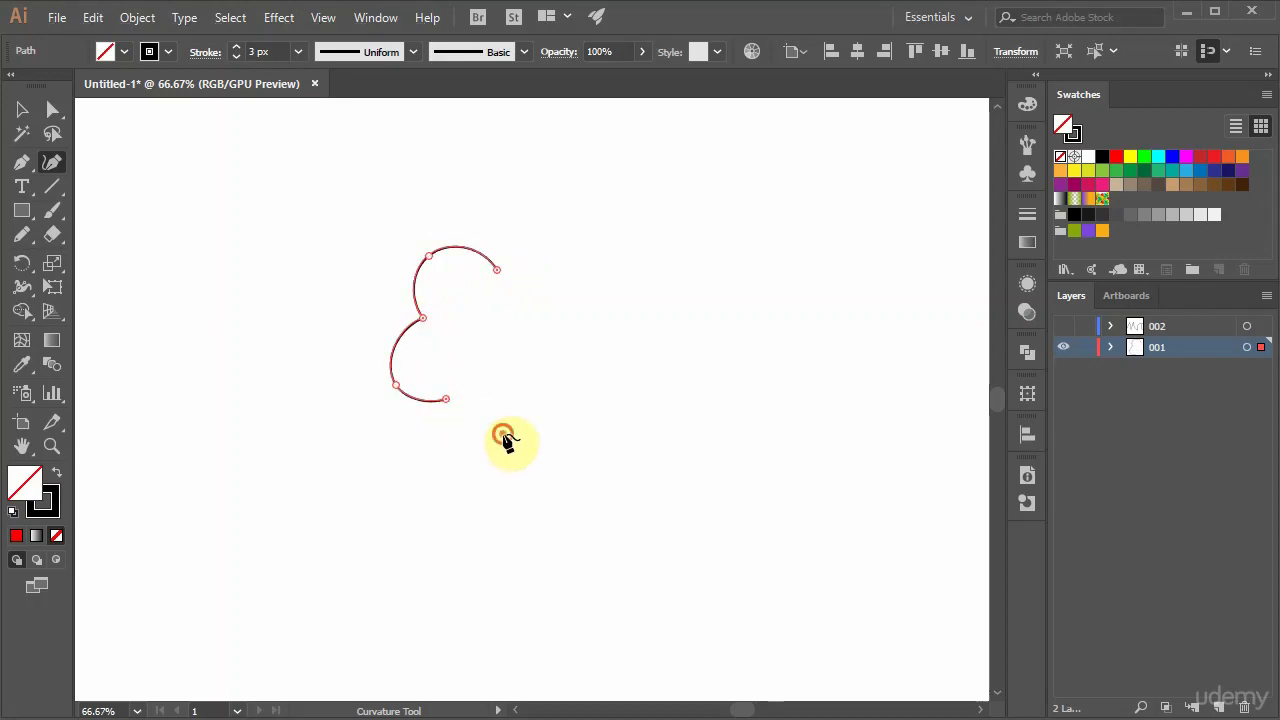
click(553, 411)
click(615, 432)
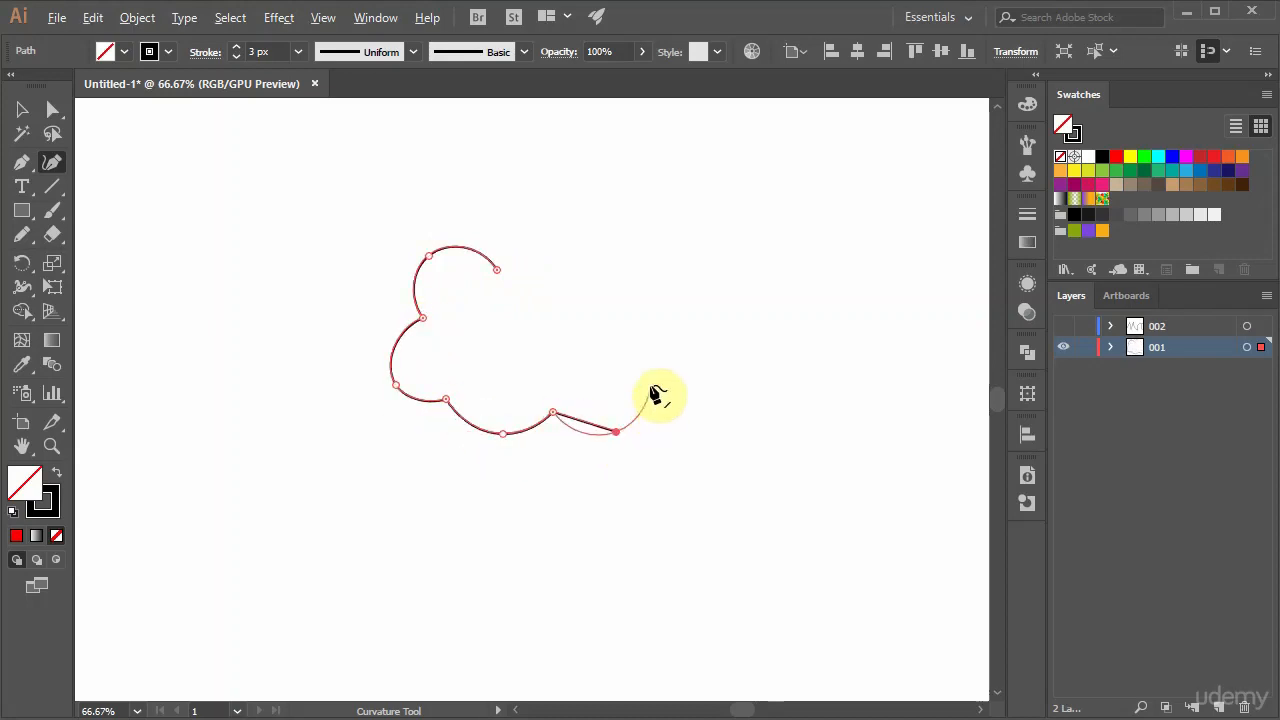
click(649, 380)
click(698, 346)
click(654, 302)
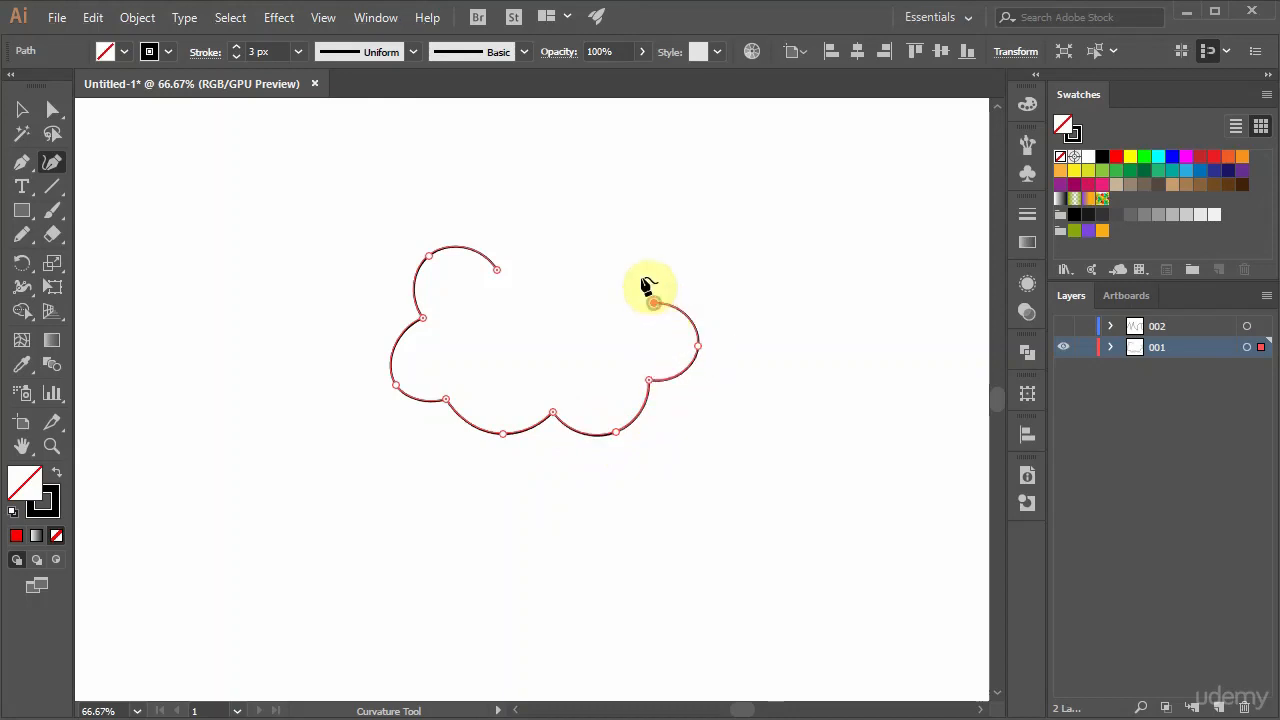
click(626, 246)
click(564, 258)
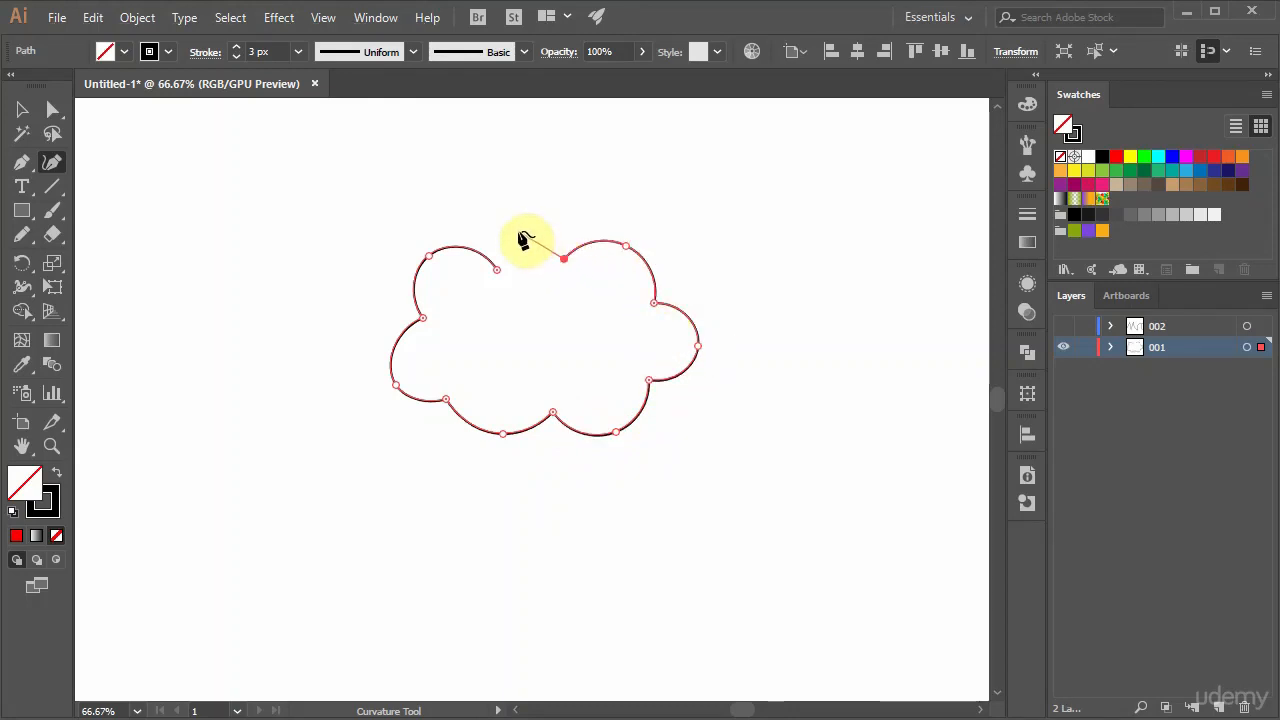
click(518, 232)
click(500, 271)
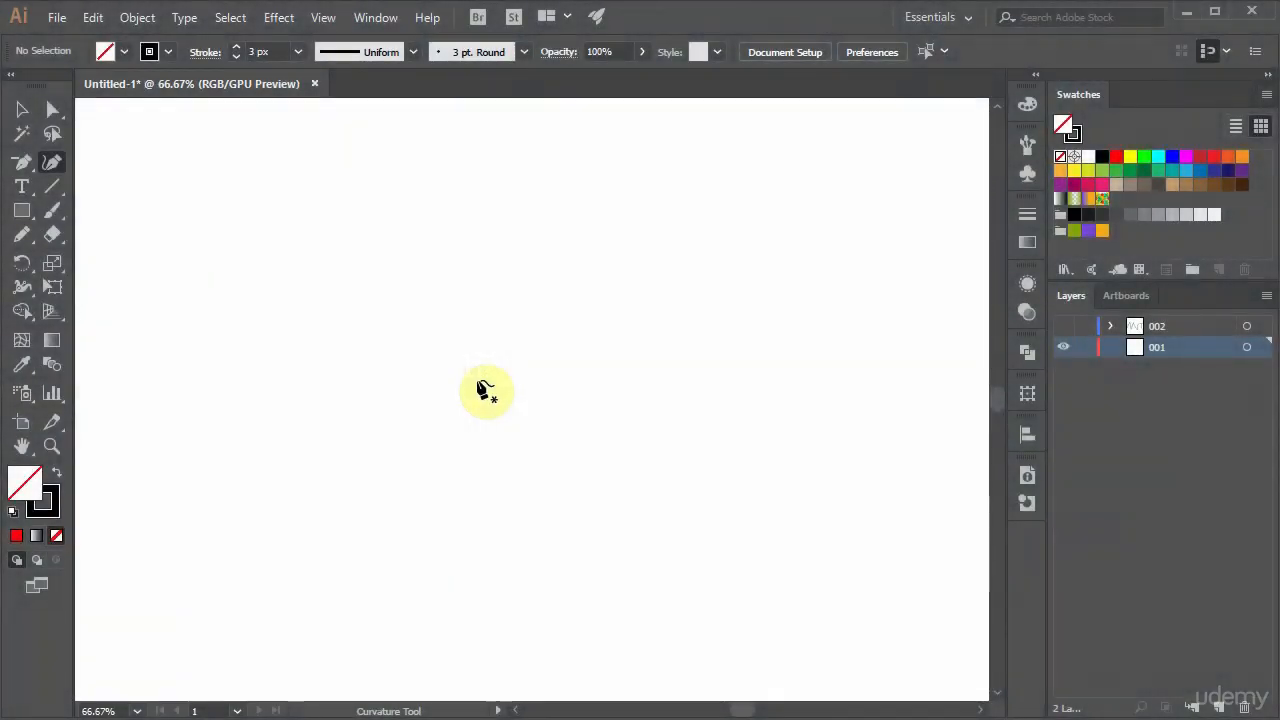
Draw a closed four-point heart base with the Curvature tool, using a corner point at the bottom tip and smooth points elsewhere.
click(491, 329)
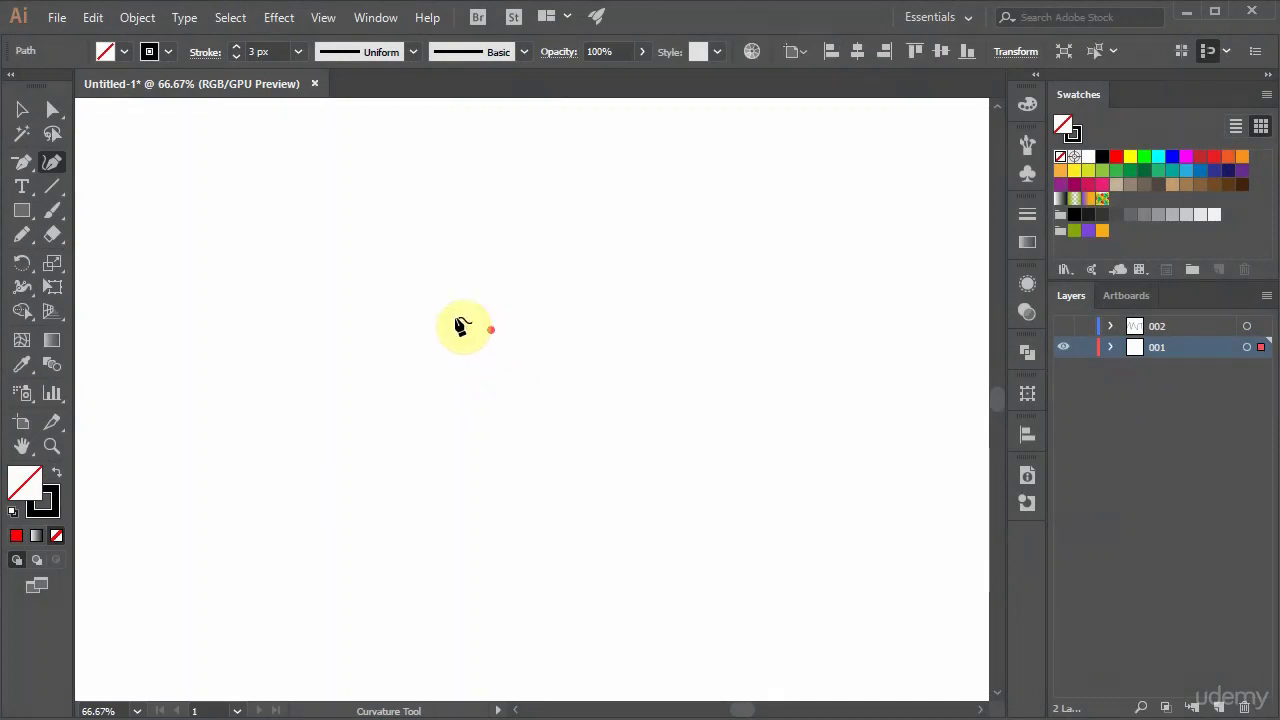
click(399, 318)
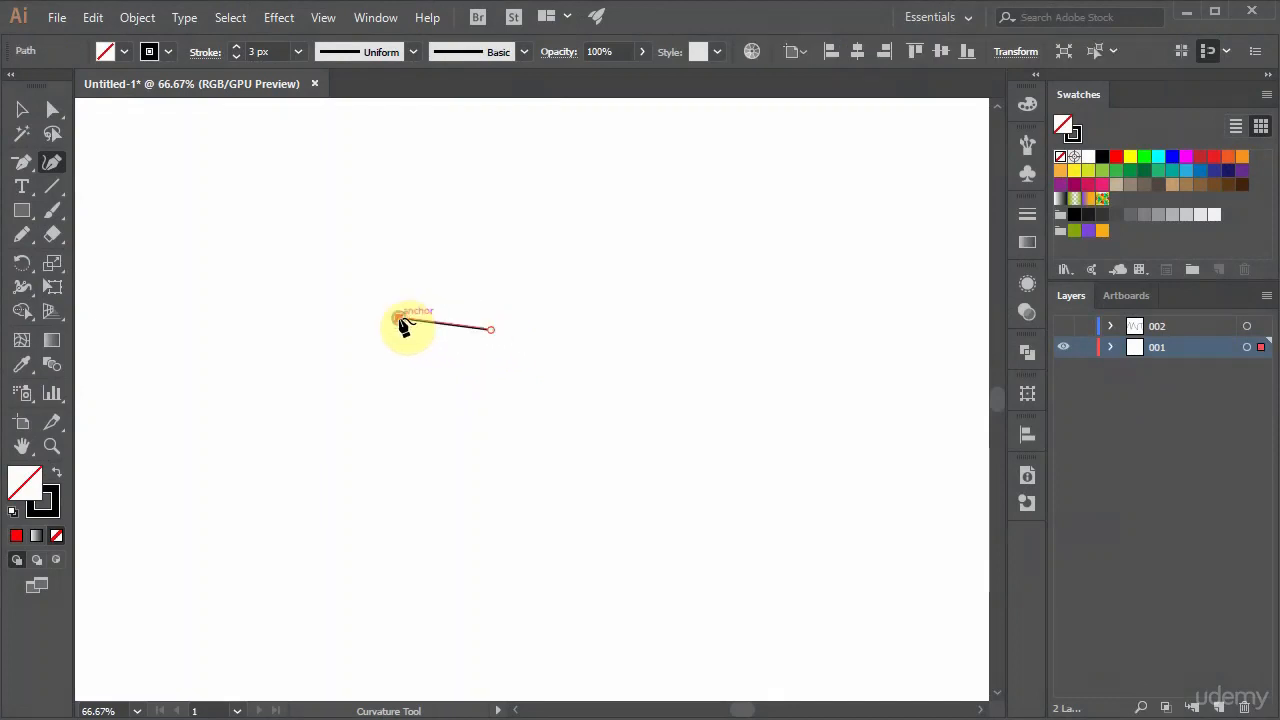
click(490, 459)
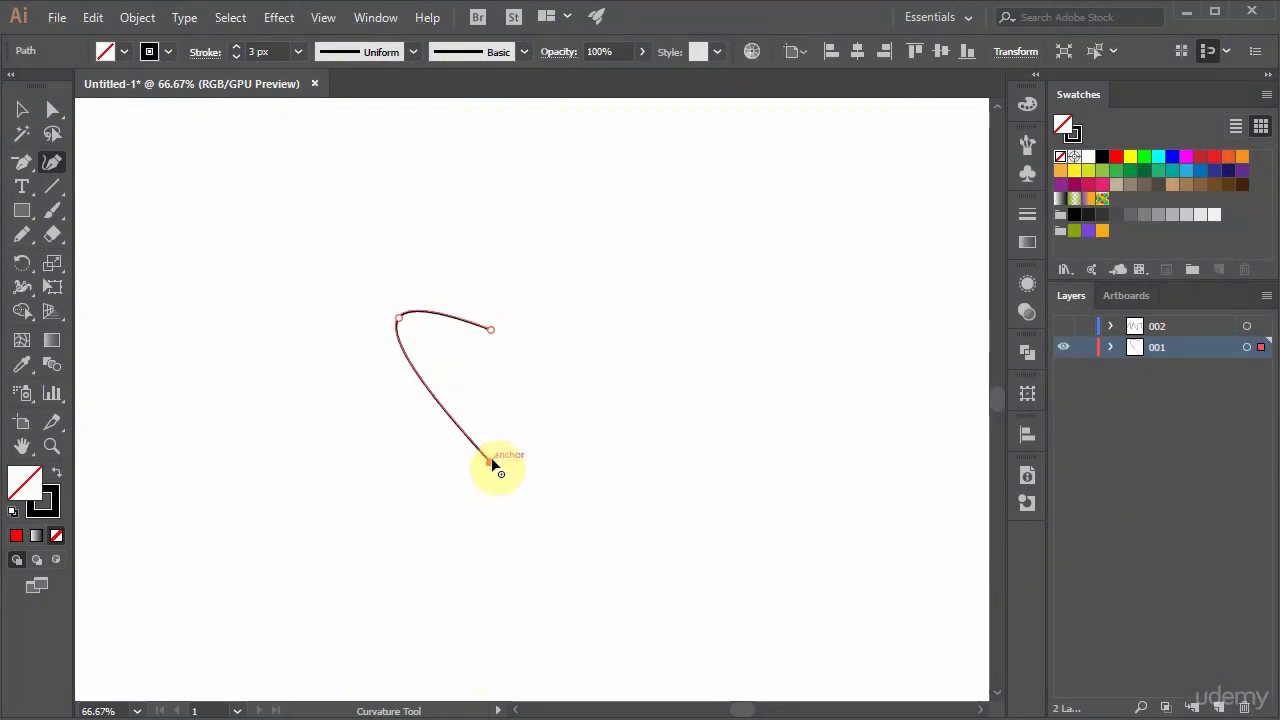
click(589, 318)
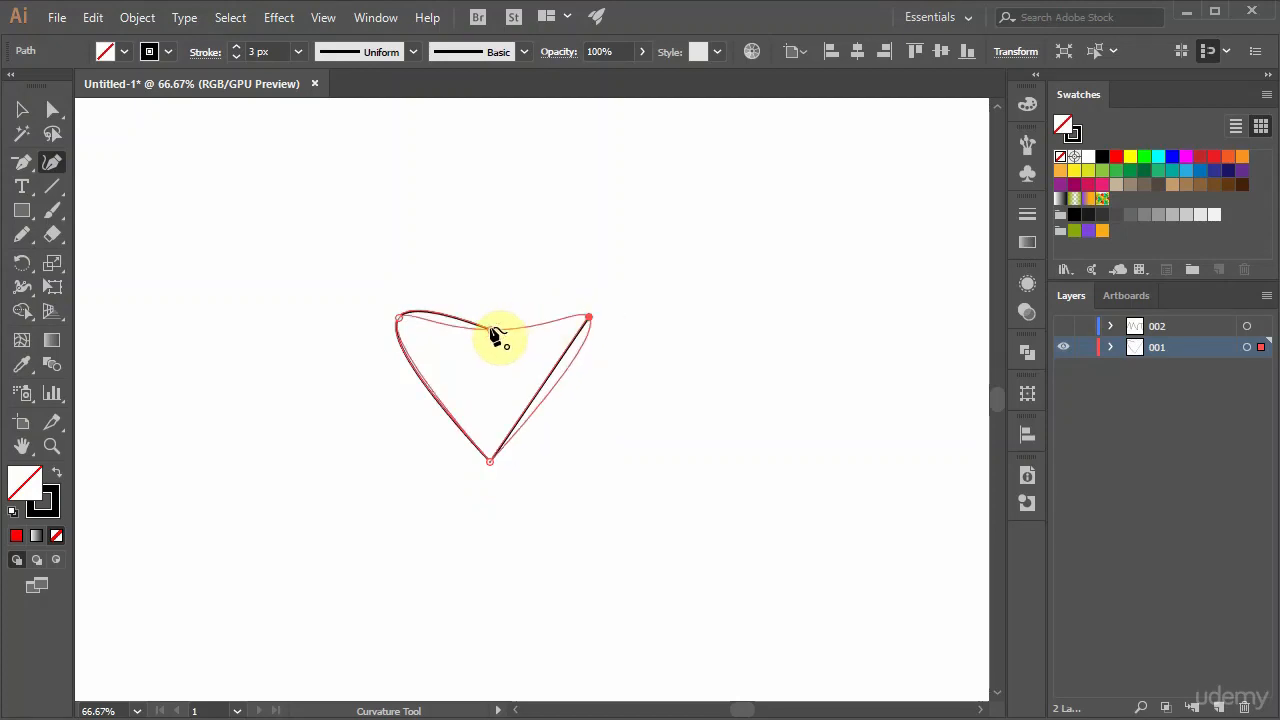
click(489, 328)
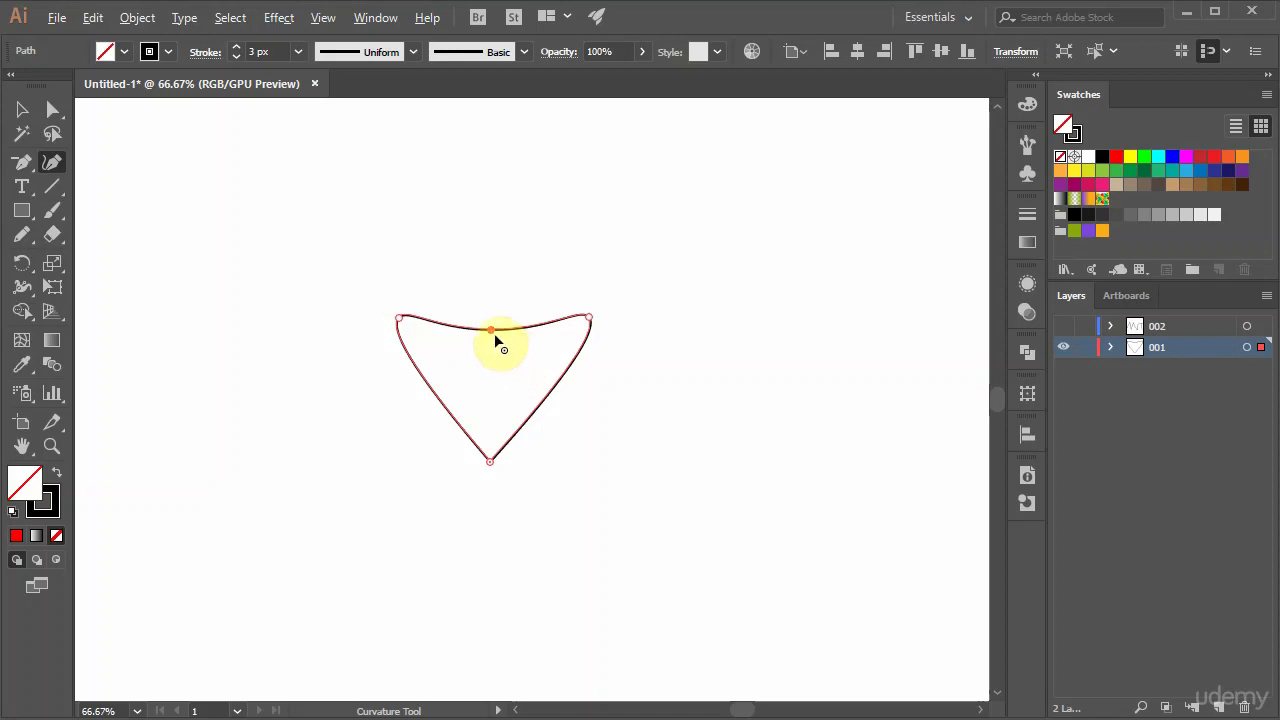
Toggle the heart's top-center anchor between corner and smooth, finishing with it as a corner point.
double_click(491, 331)
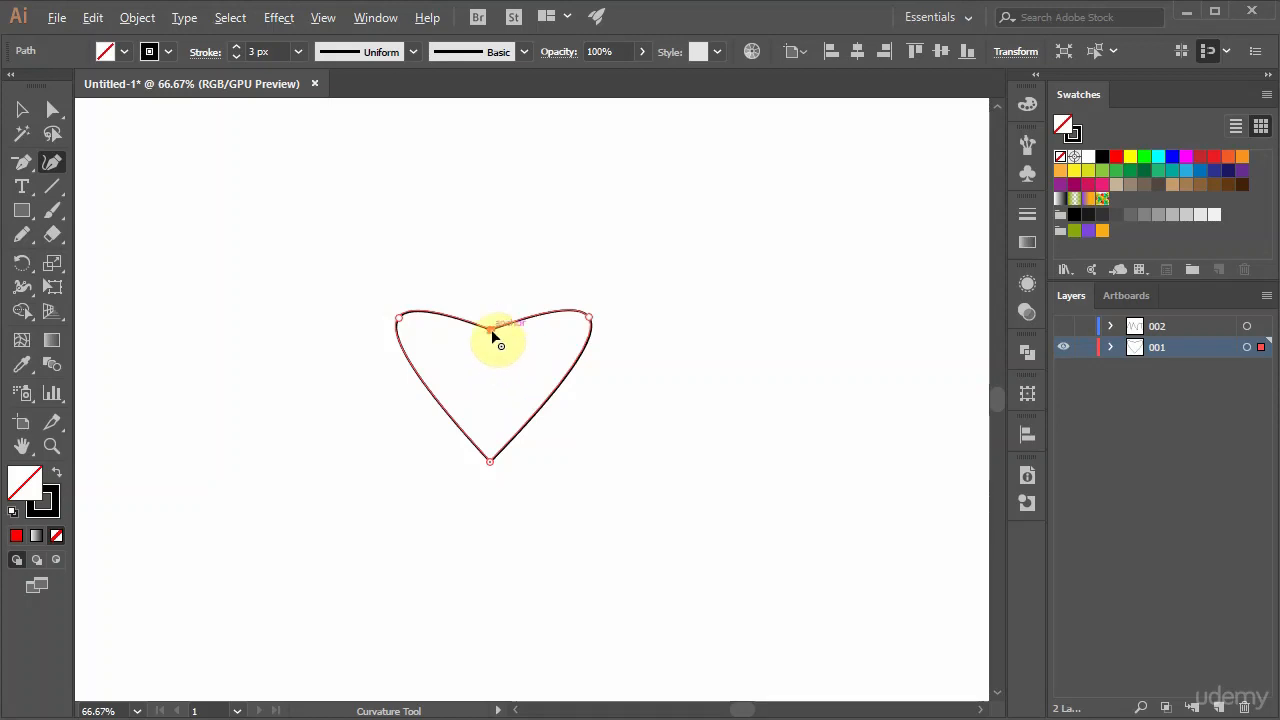
double_click(491, 329)
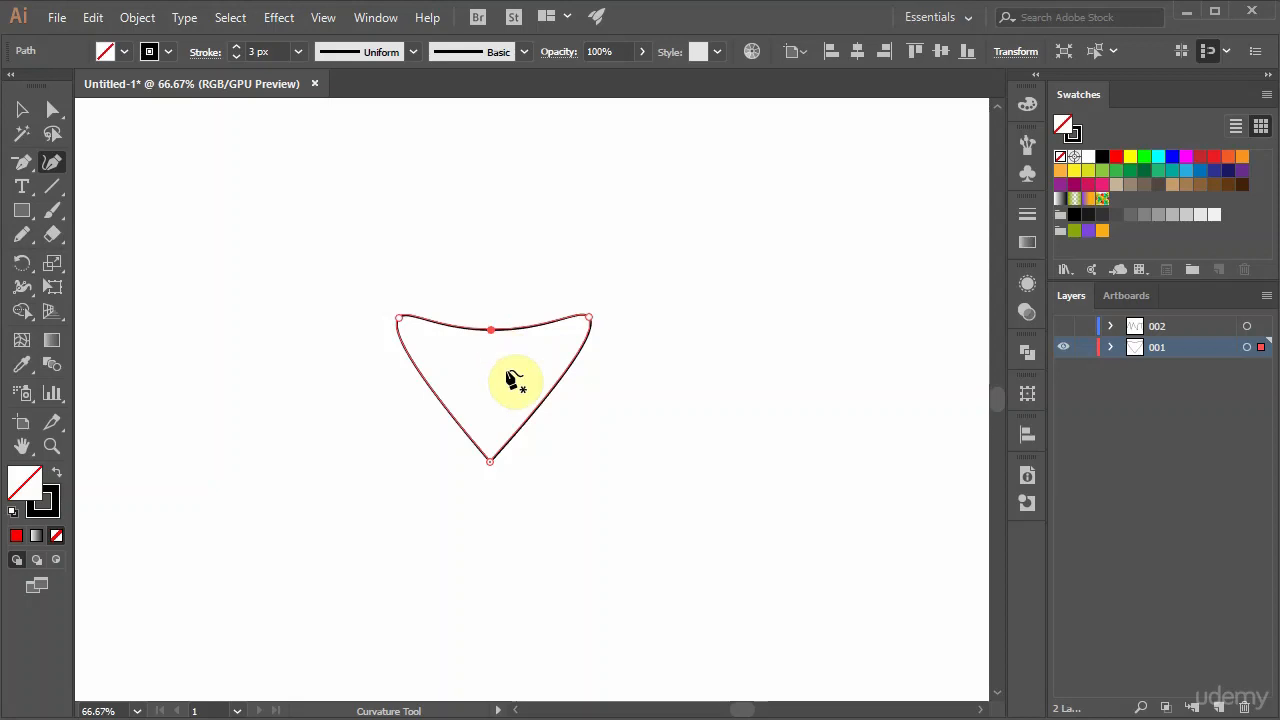
double_click(490, 330)
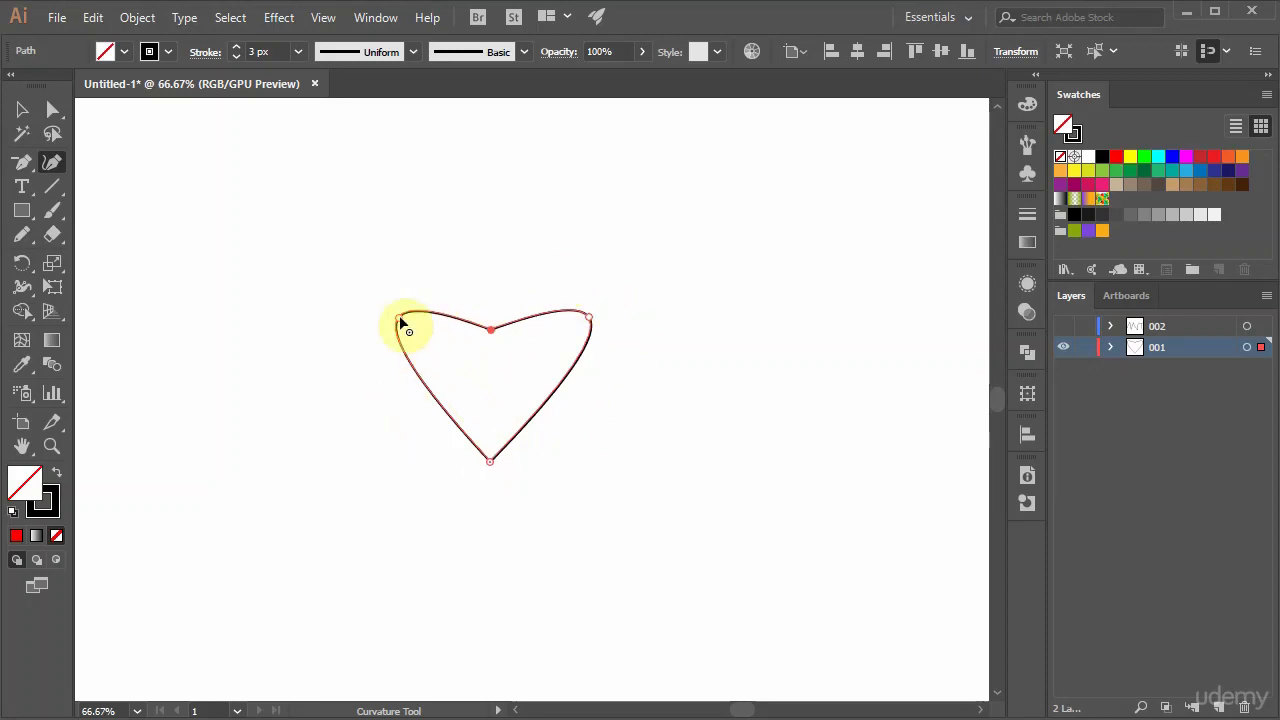
Move the heart's two upper lobe anchors inward and slightly upward to make the lobes narrower and taller.
drag(401, 320, 424, 303)
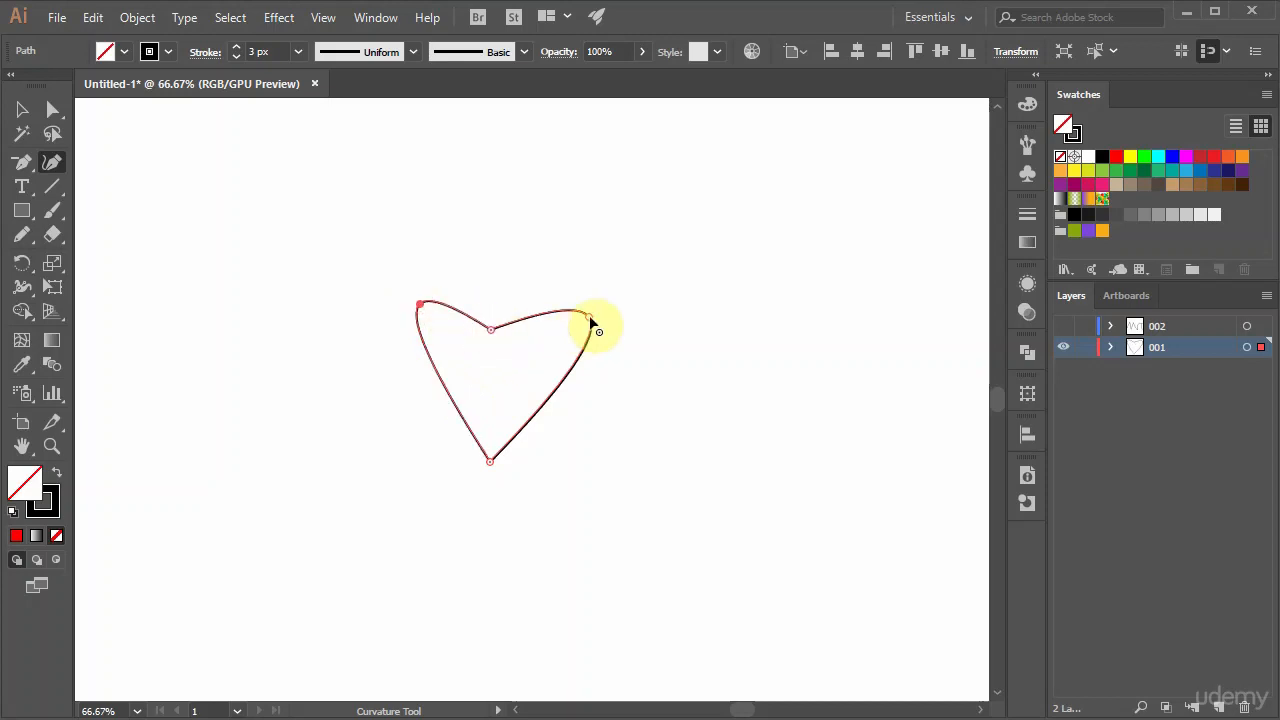
drag(589, 316, 549, 297)
drag(421, 303, 430, 299)
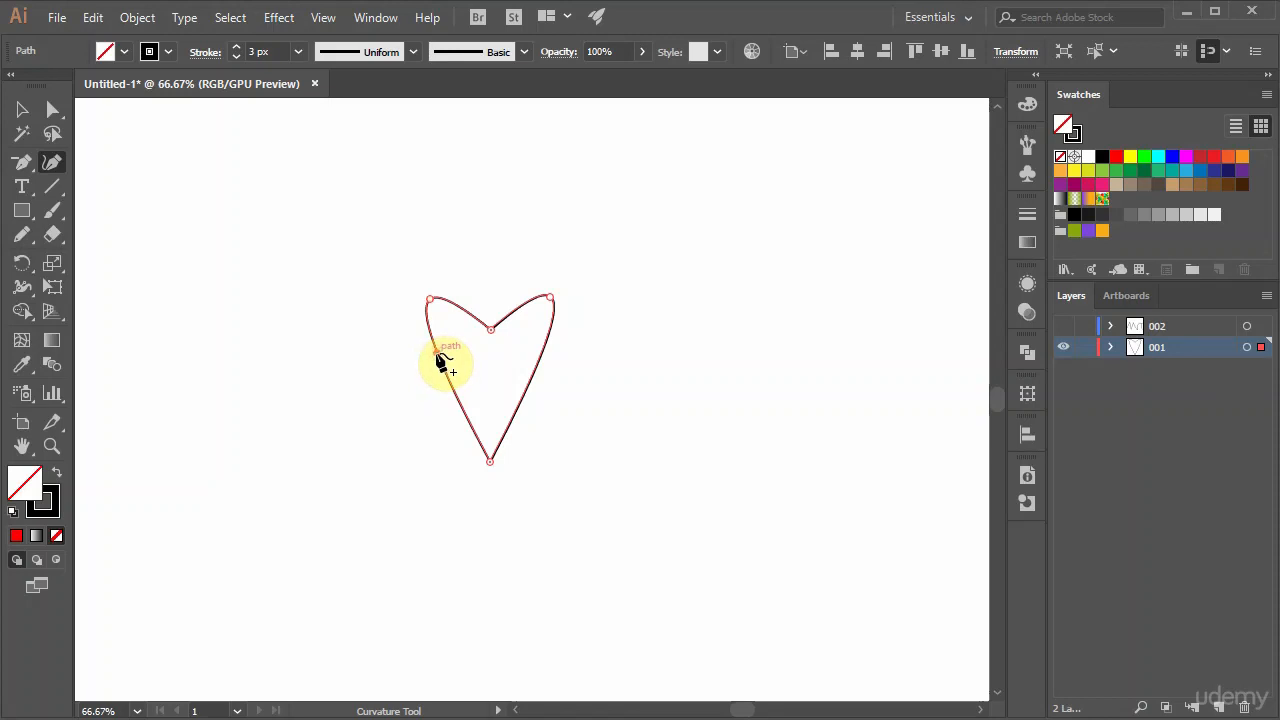
Add a smooth anchor on each side of the heart and pull both outward to give it full, symmetrical sides.
drag(442, 363, 414, 348)
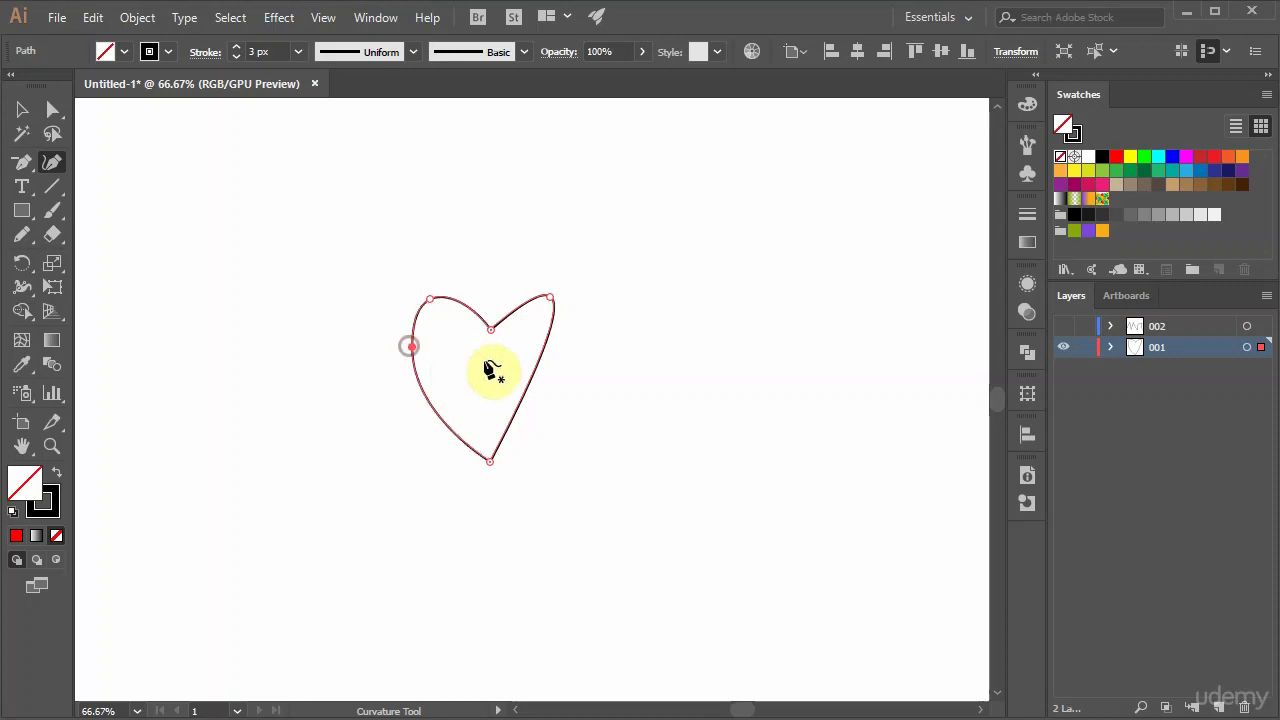
drag(541, 354, 578, 336)
drag(411, 345, 399, 343)
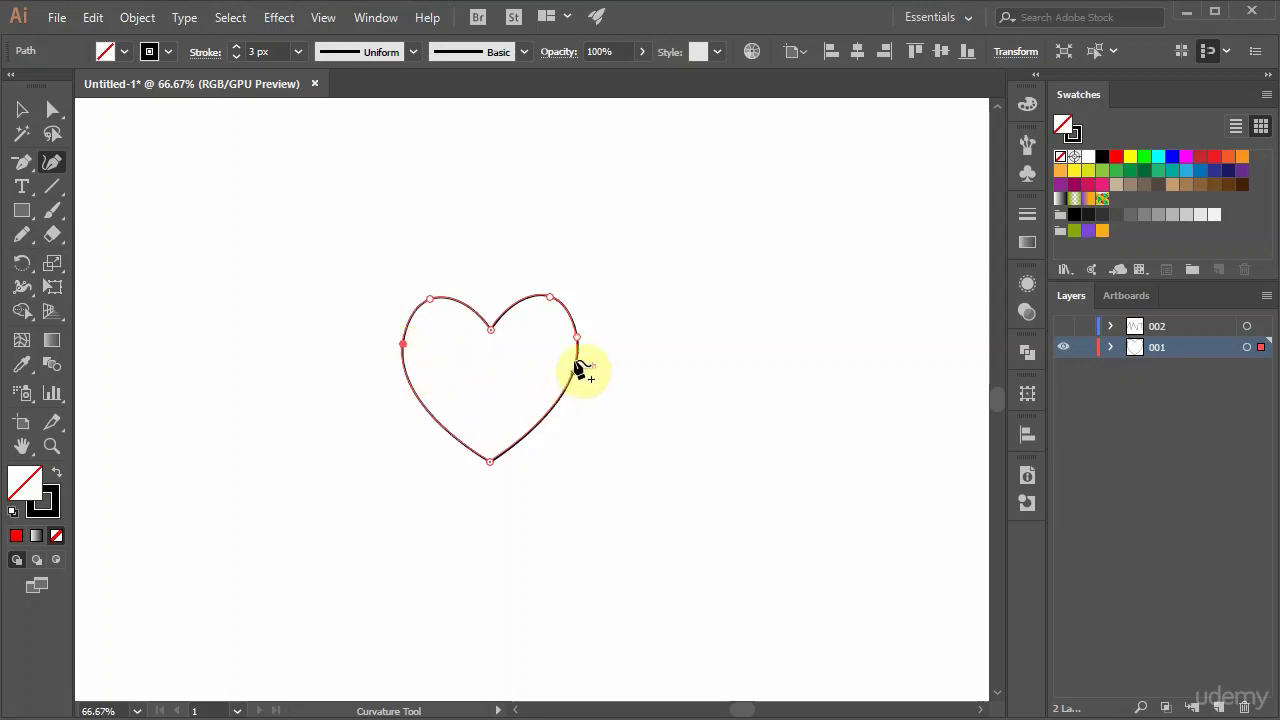
drag(580, 336, 581, 332)
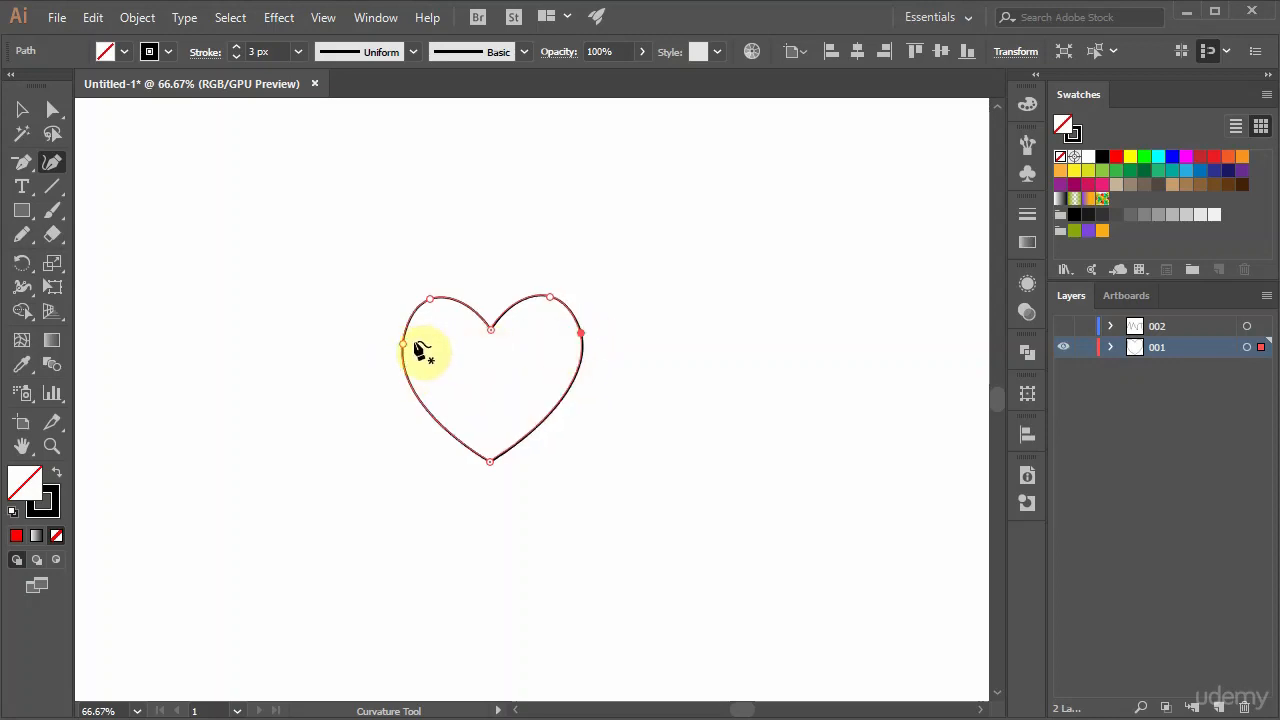
drag(401, 341, 396, 336)
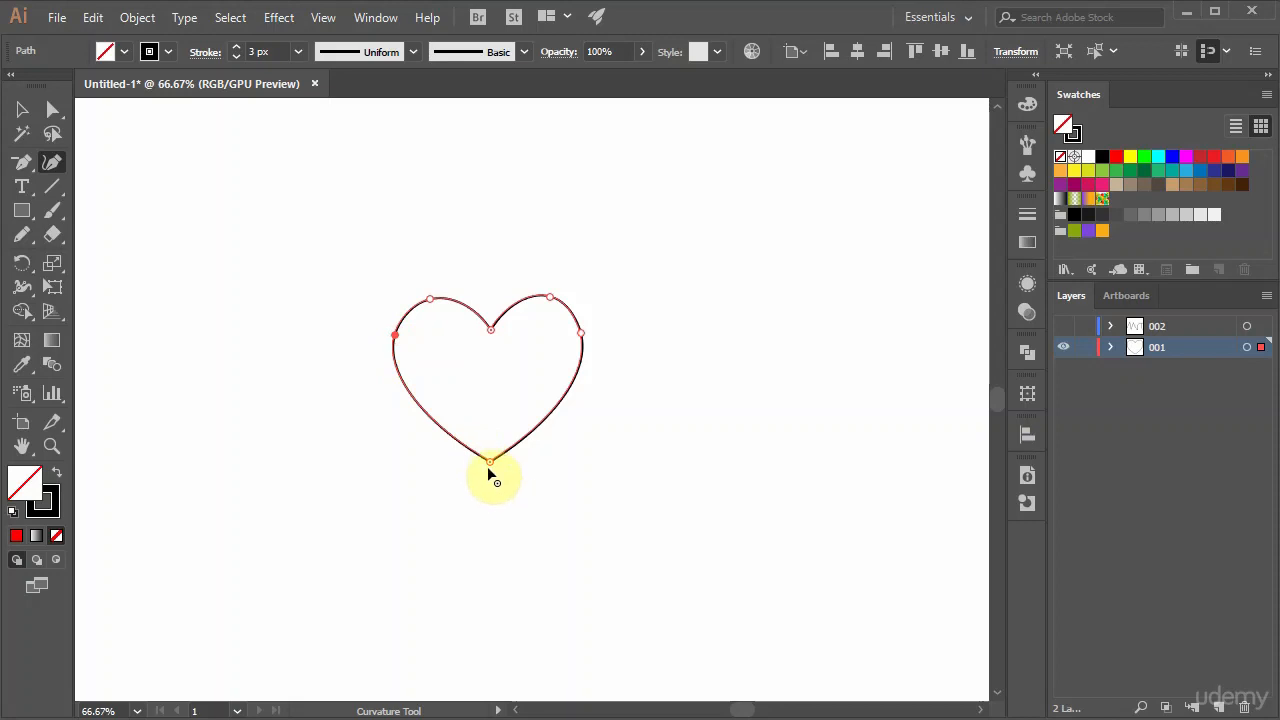
Lower the heart's bottom tip slightly and add an anchor point on its lower-right edge.
drag(489, 462, 487, 480)
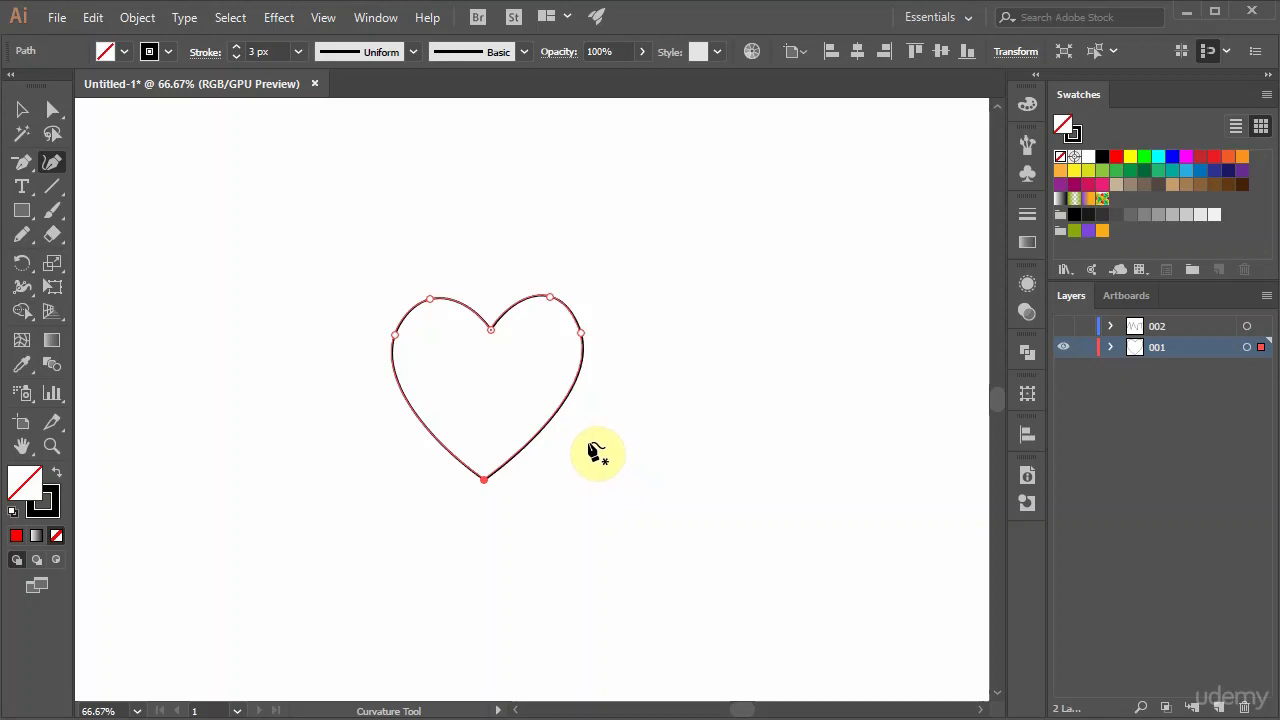
click(539, 431)
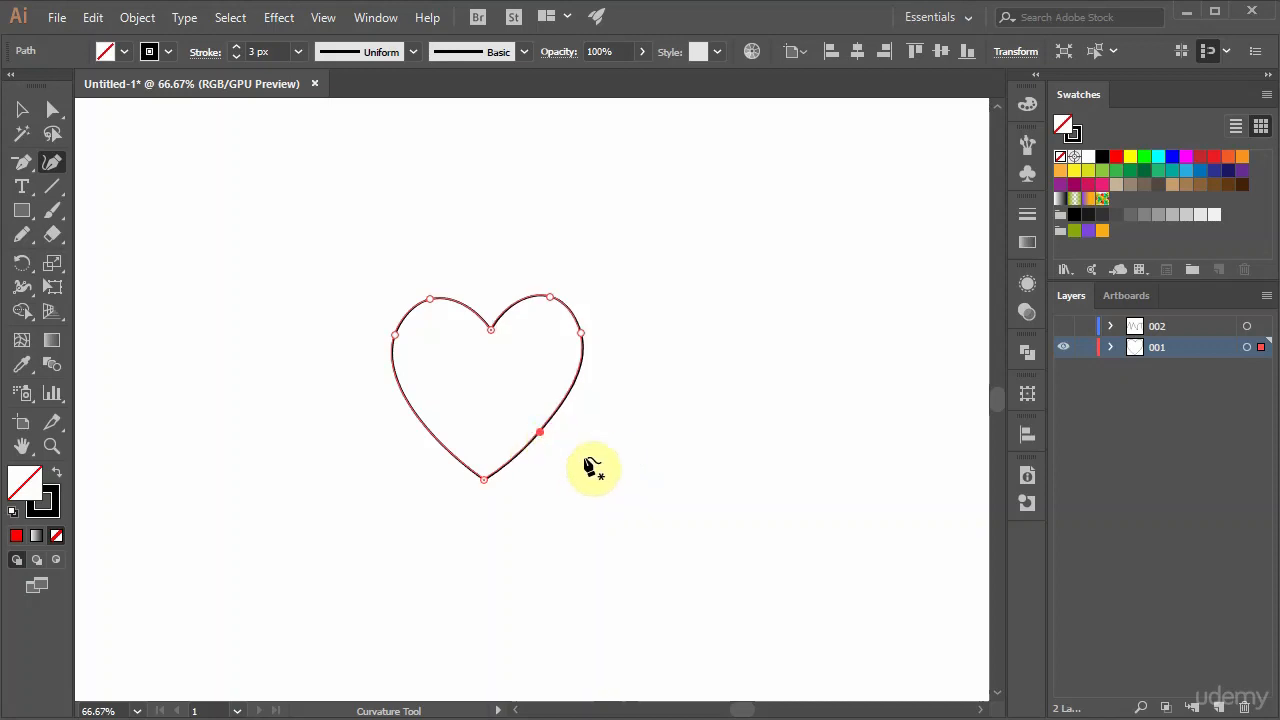
click(581, 332)
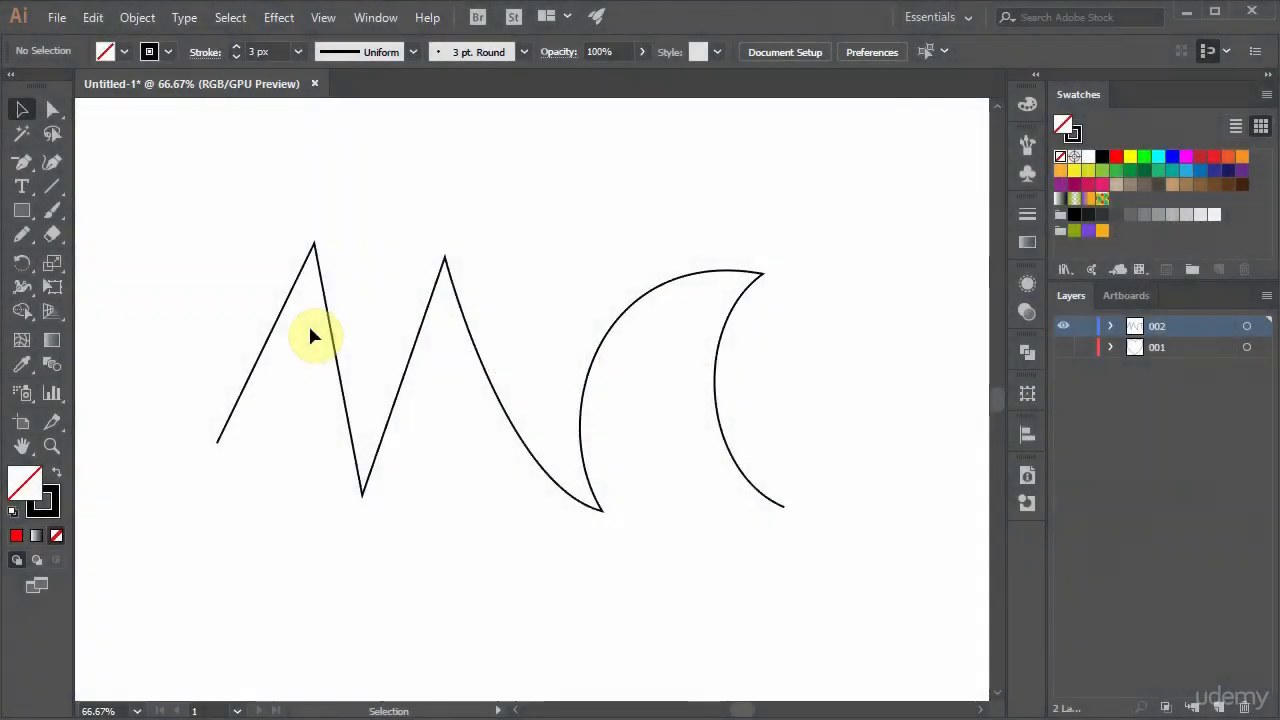
Round the first peak of the zigzag path to a corner radius of about 29 px with the Direct Selection tool.
click(53, 109)
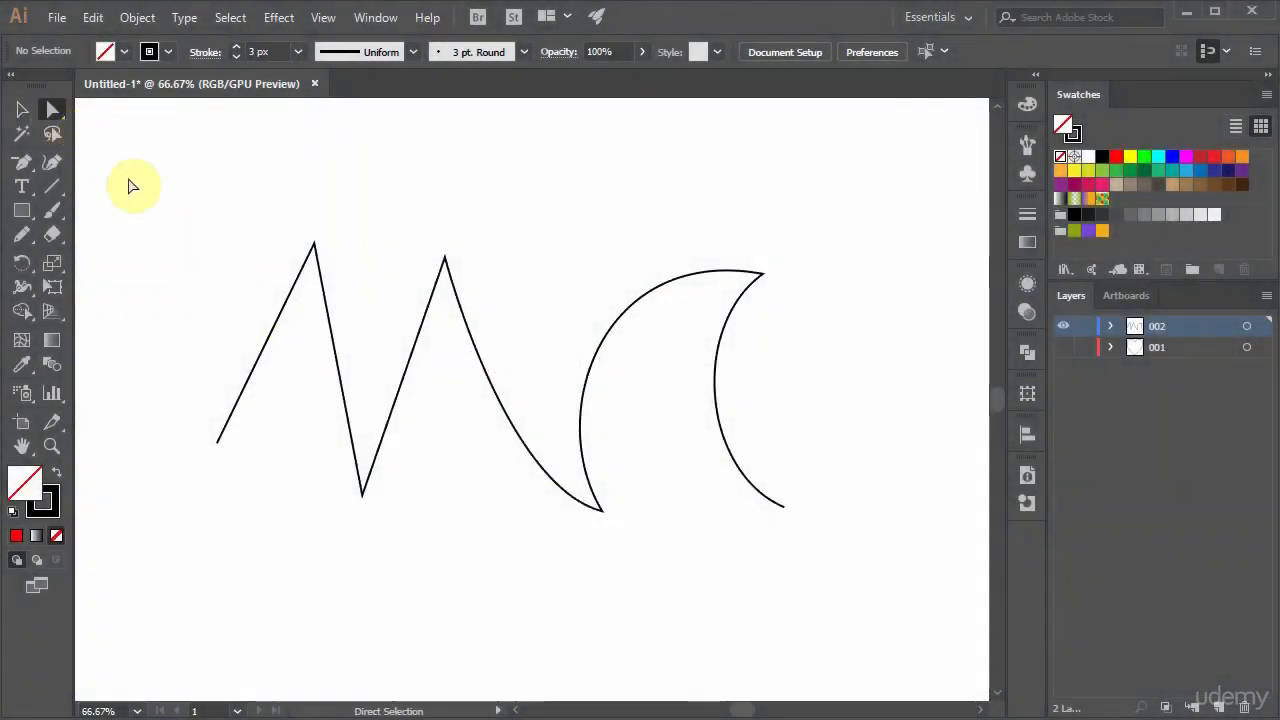
click(314, 245)
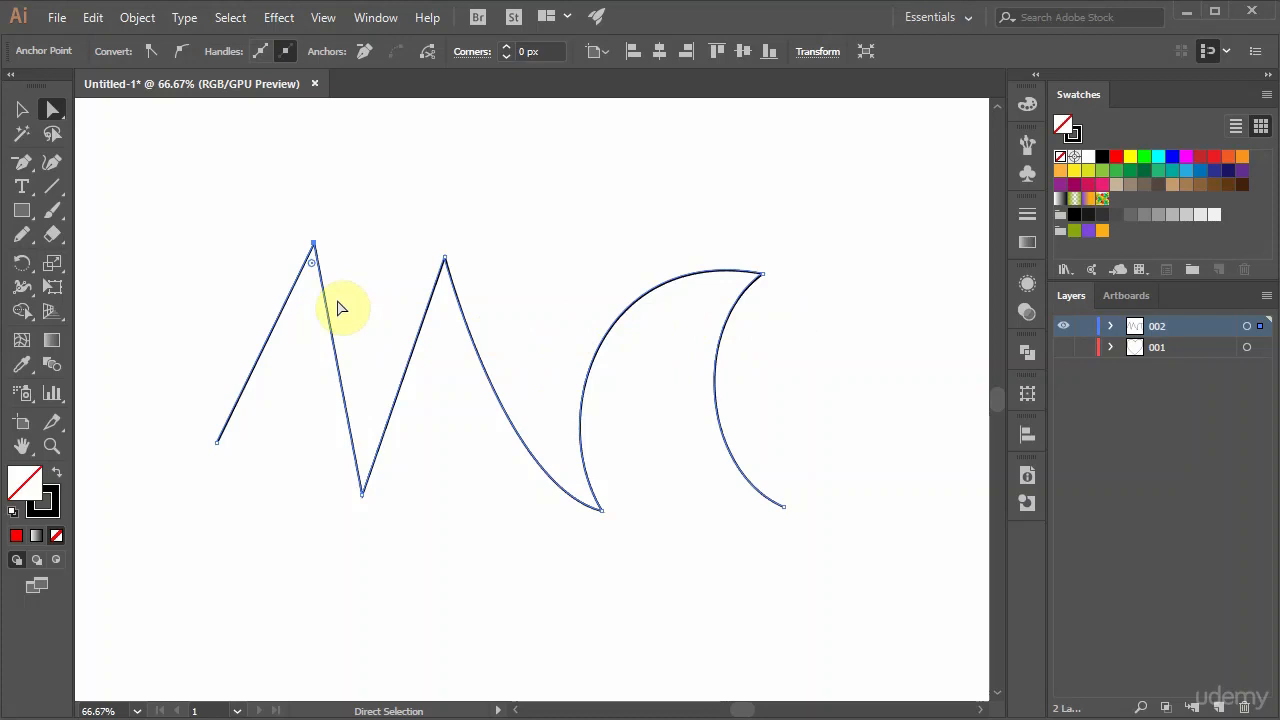
click(314, 266)
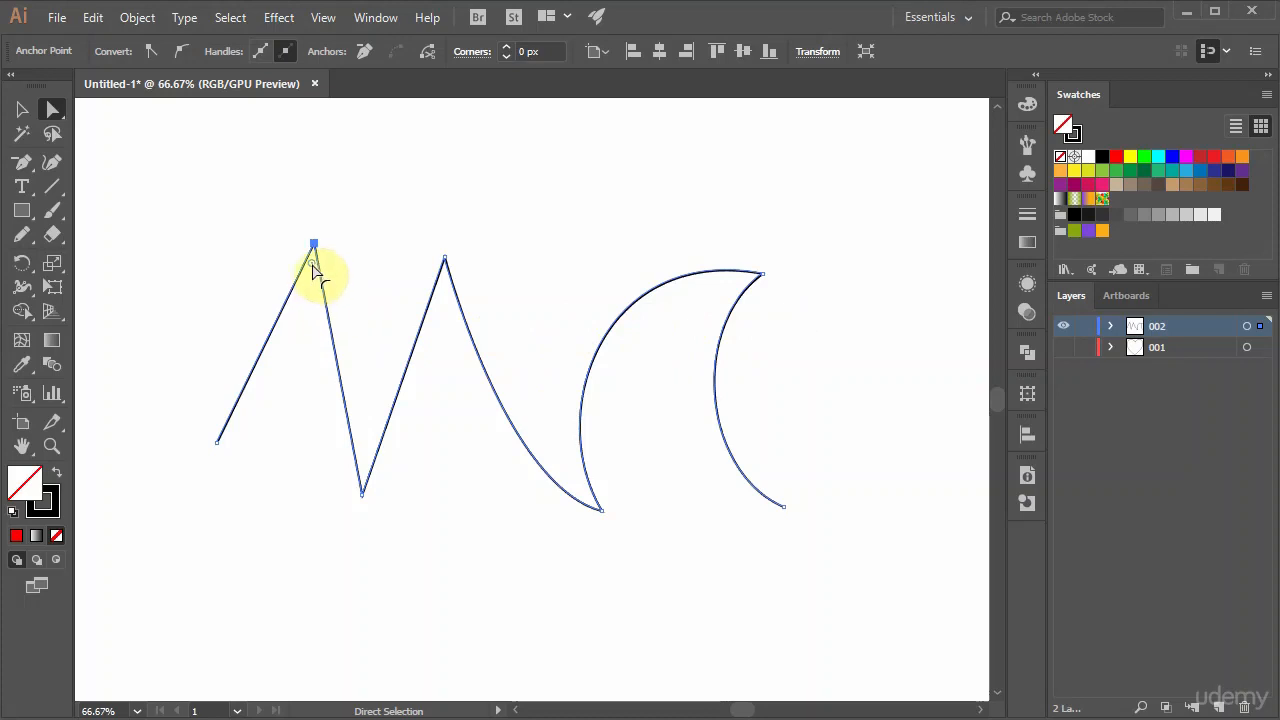
drag(313, 266, 310, 315)
Round the zigzag path's first valley to about 26 px and the valley between its curved segments to about 34 px.
click(363, 494)
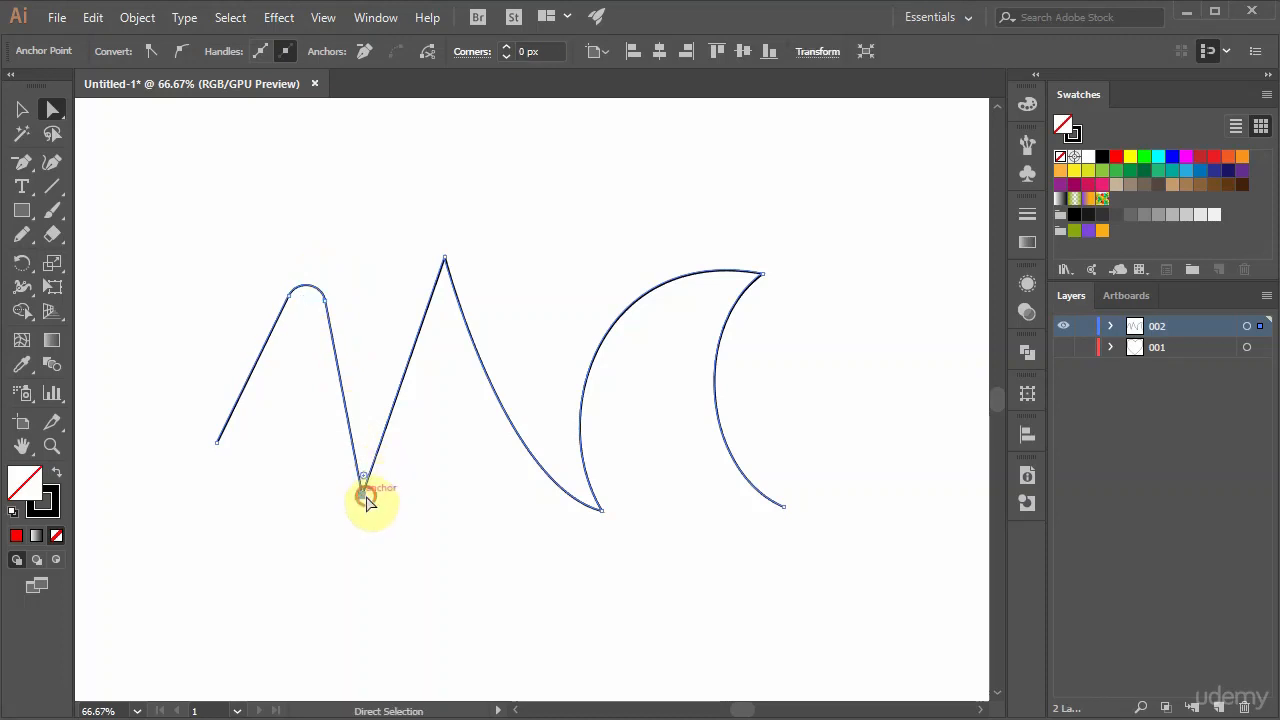
drag(366, 483, 372, 430)
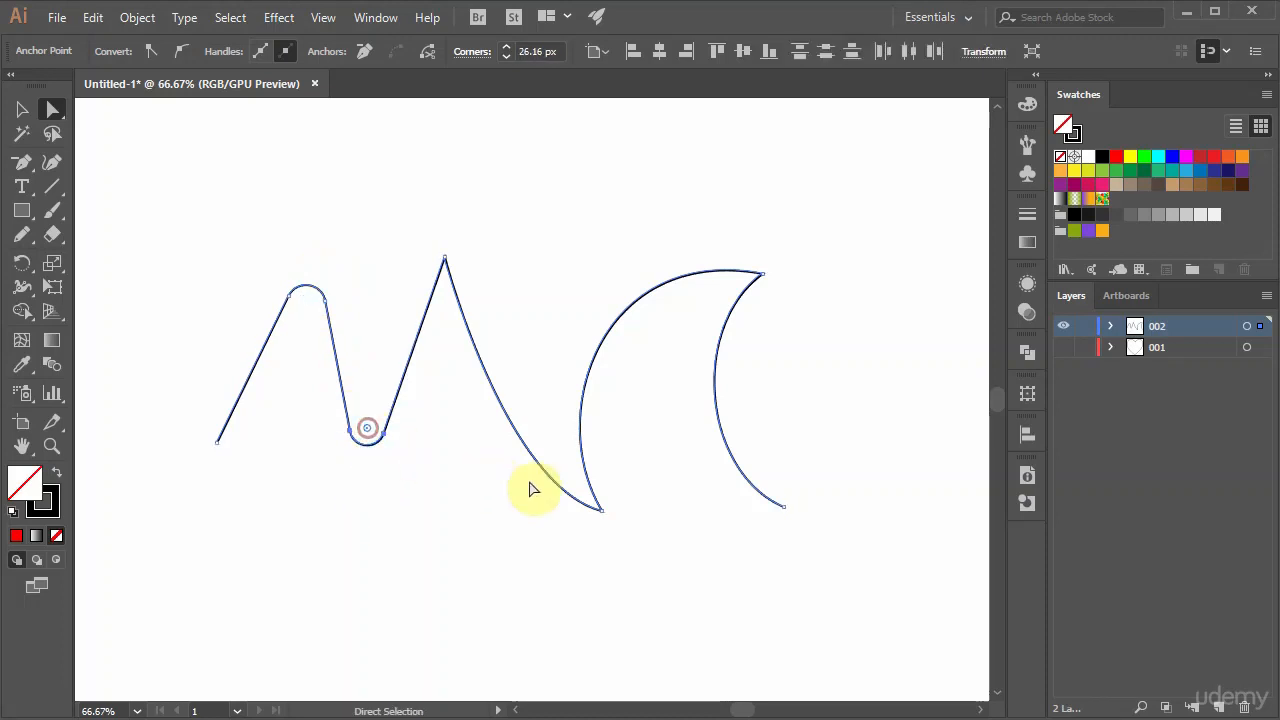
click(600, 509)
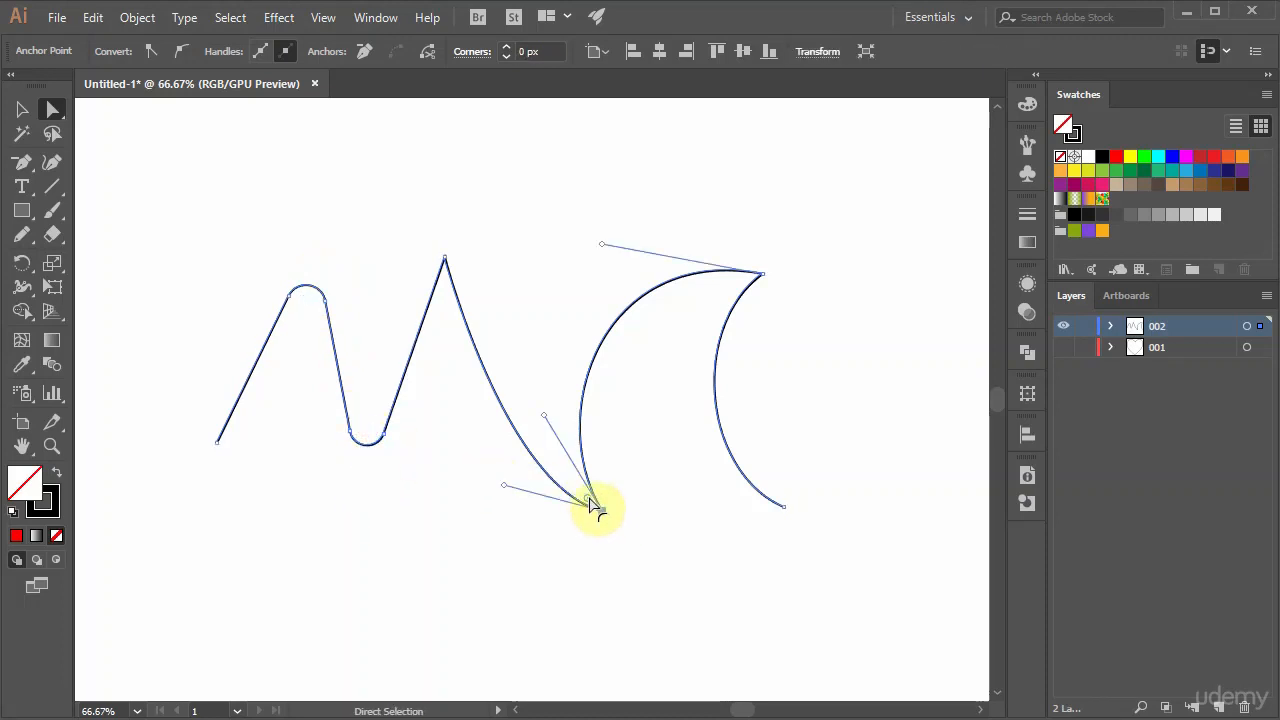
drag(563, 478, 548, 460)
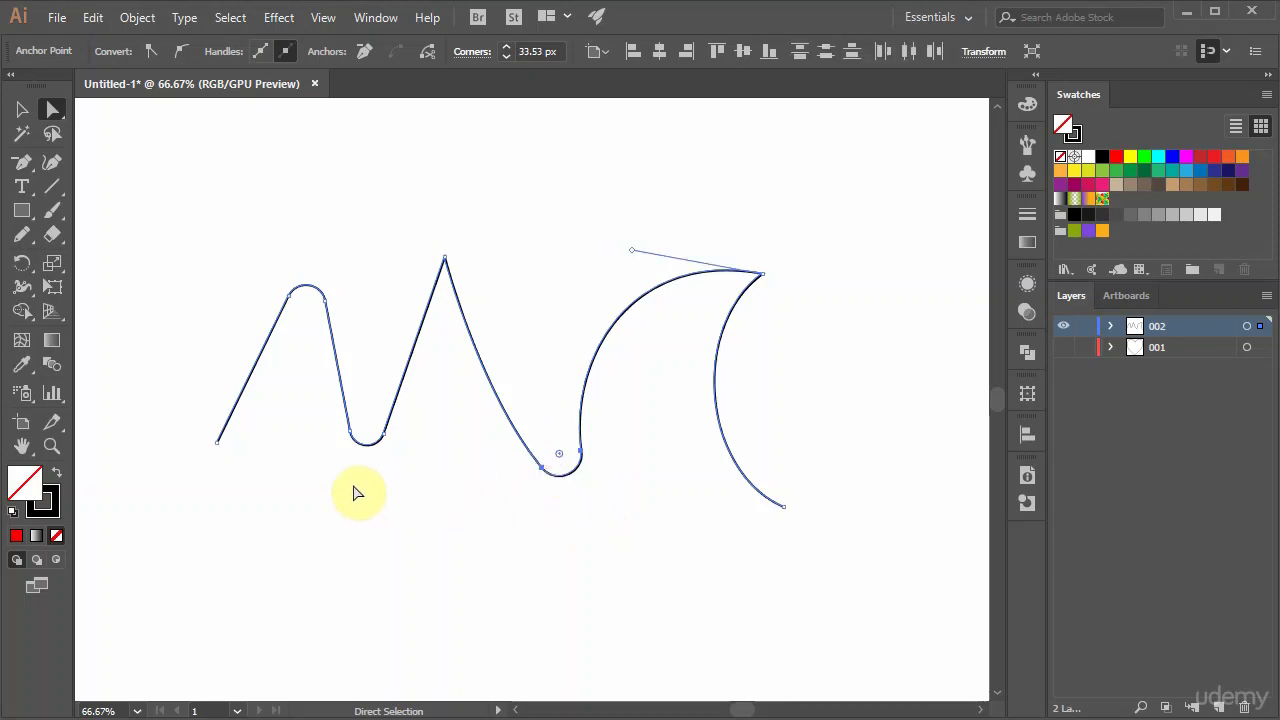
Reset the first peak to a sharp corner with a 0 px radius, and enlarge the rounding of the first valley.
click(324, 301)
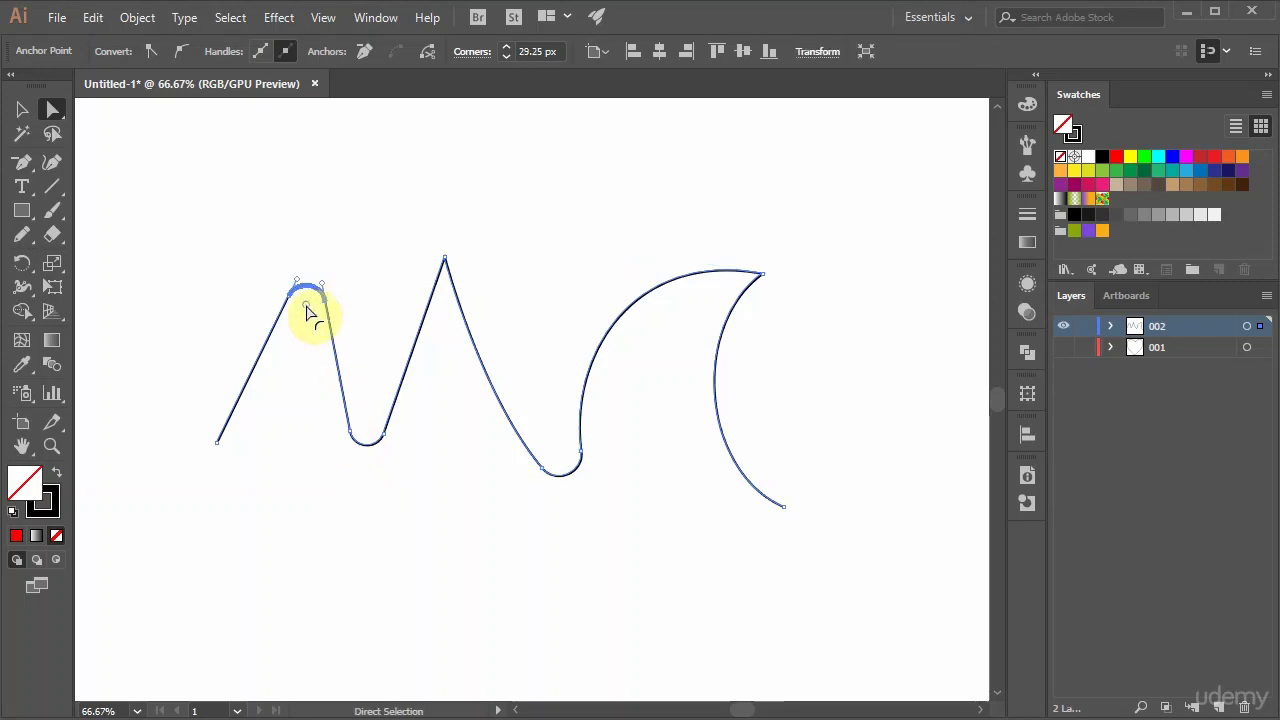
drag(312, 288, 314, 243)
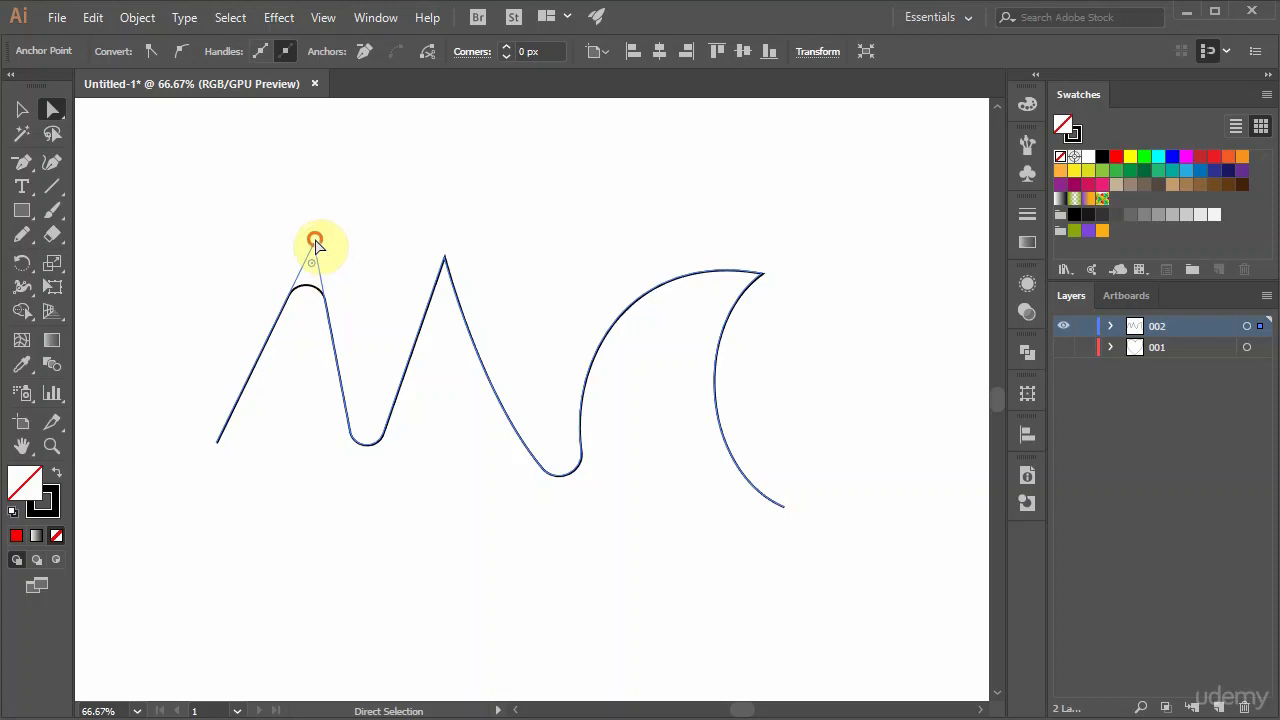
click(366, 434)
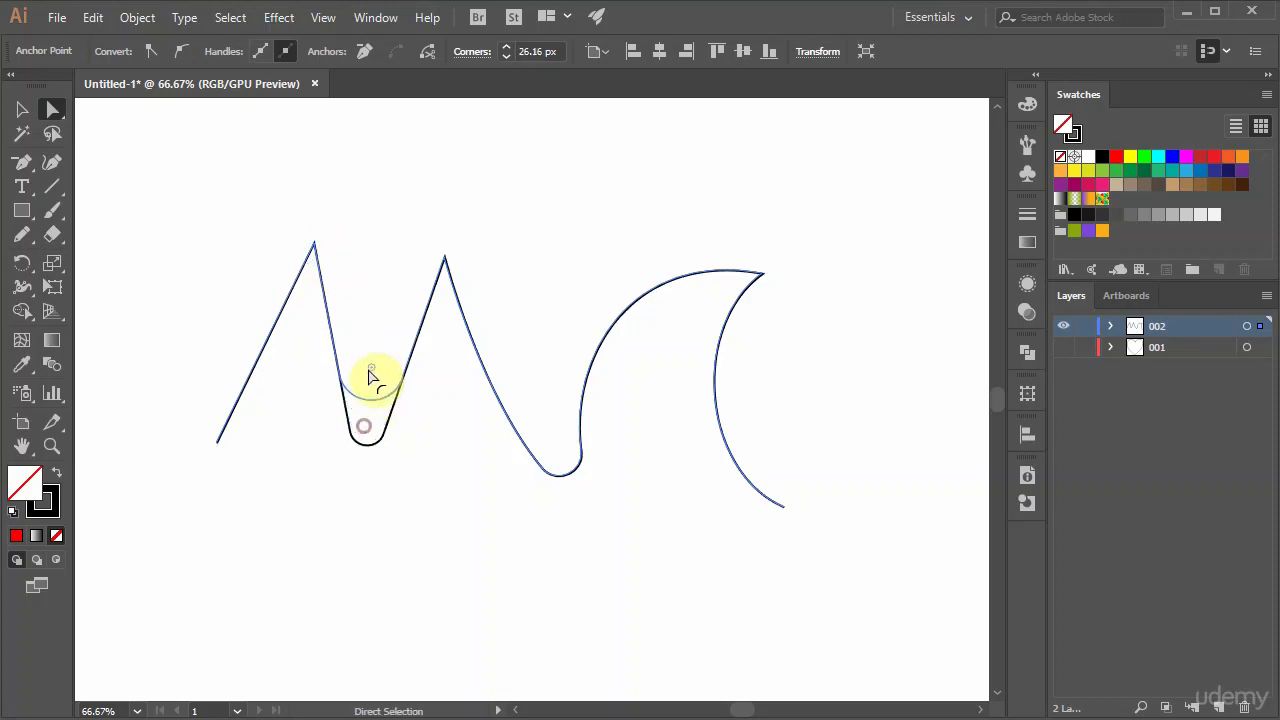